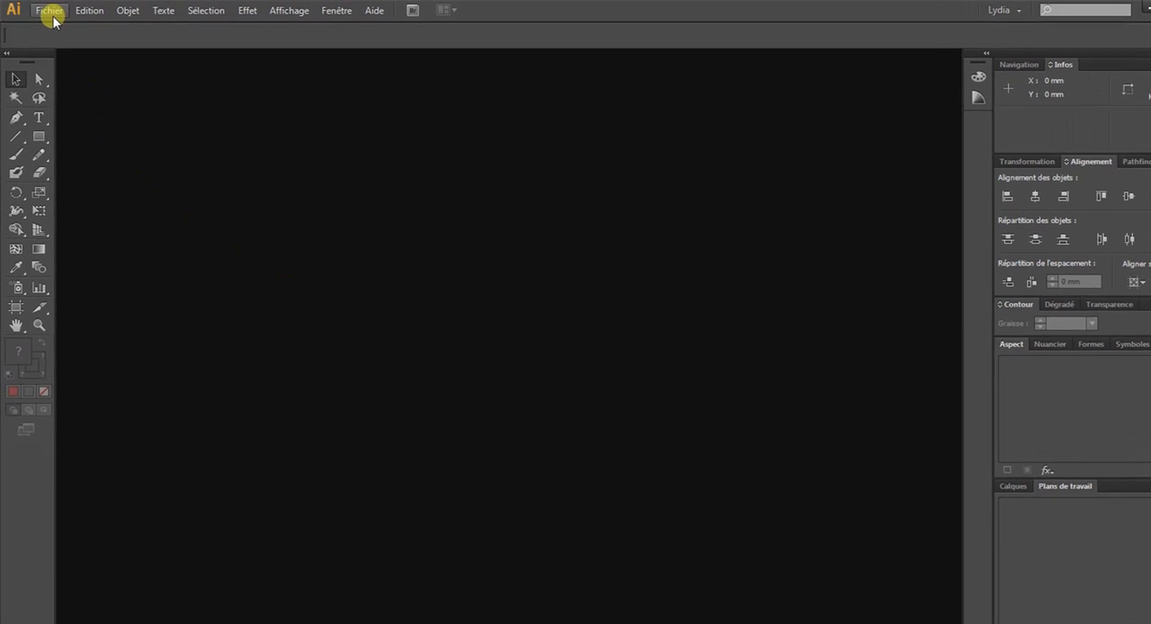
- Create a new document named Coeur using the A4 landscape size (297 × 210 mm) with one artboard
click(51, 16)
click(60, 27)
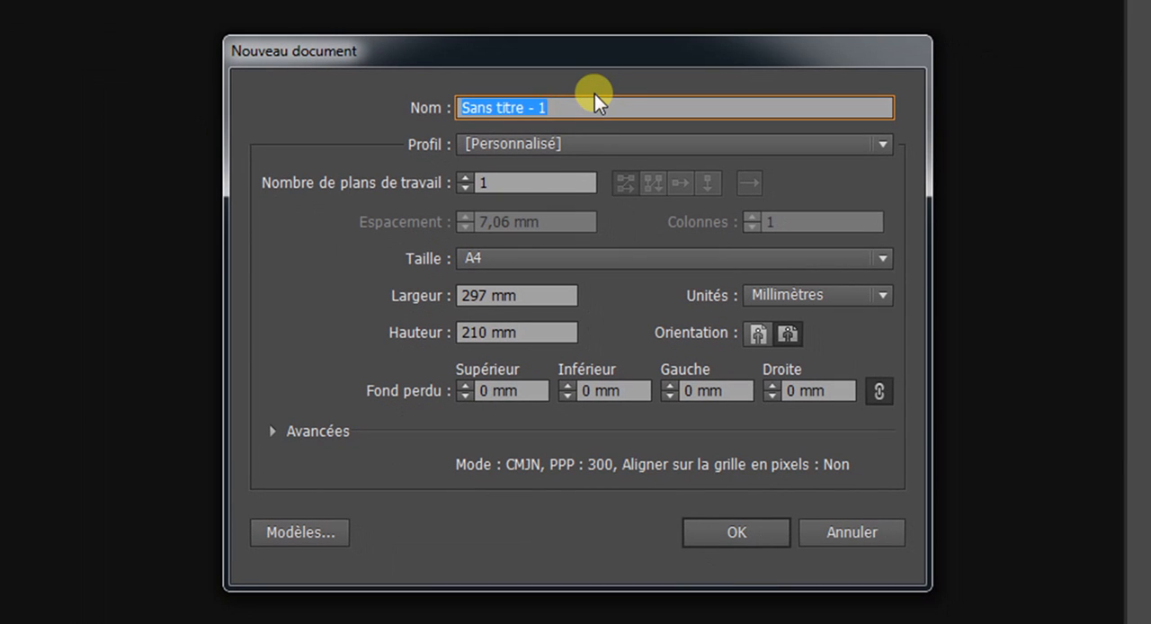
text(Coeur)
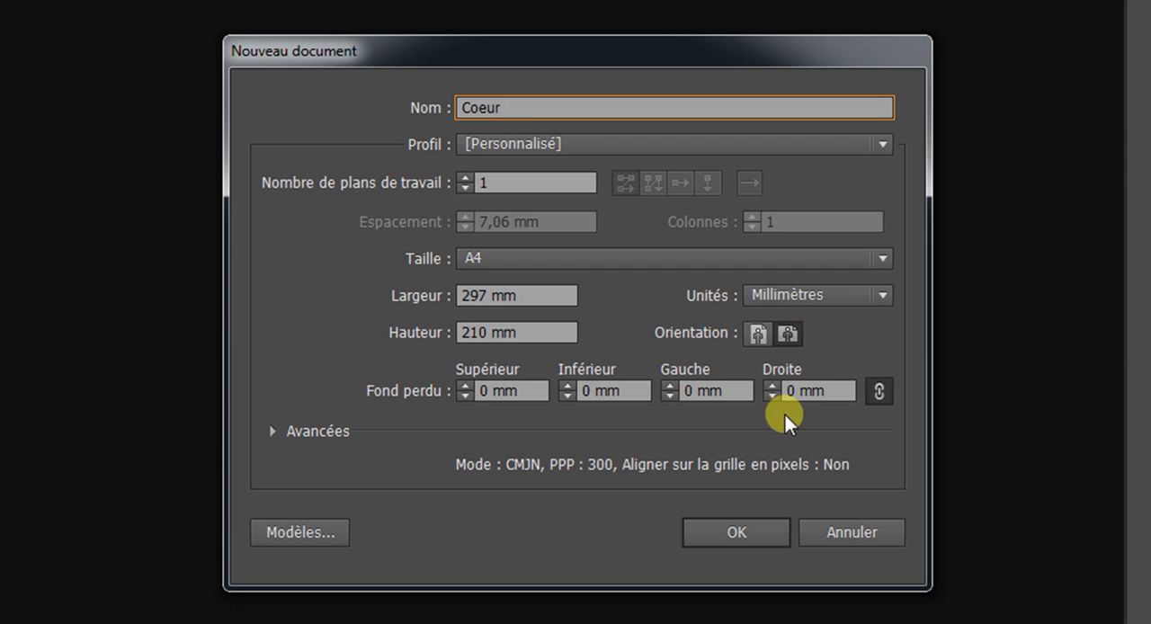
click(768, 534)
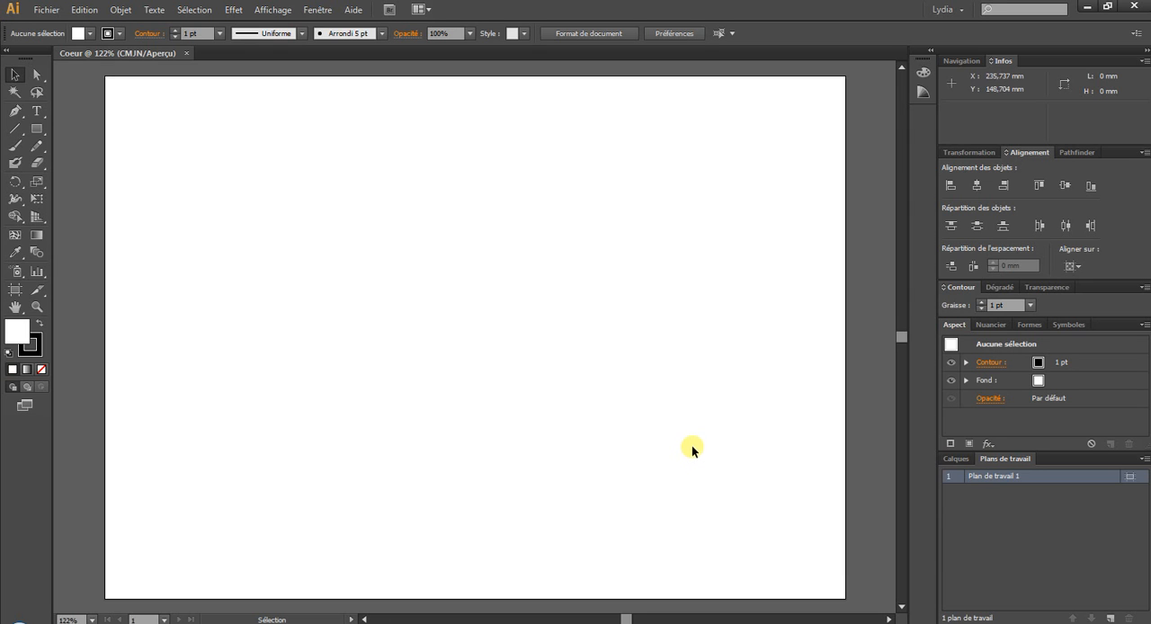
click(37, 129)
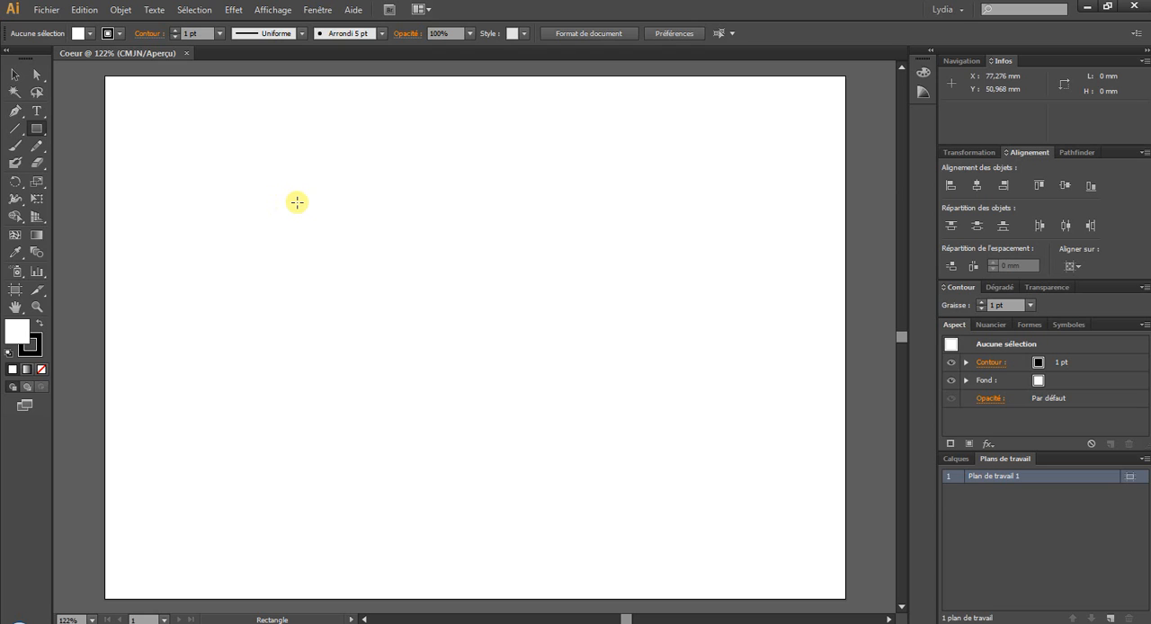
drag(297, 202, 558, 414)
click(79, 17)
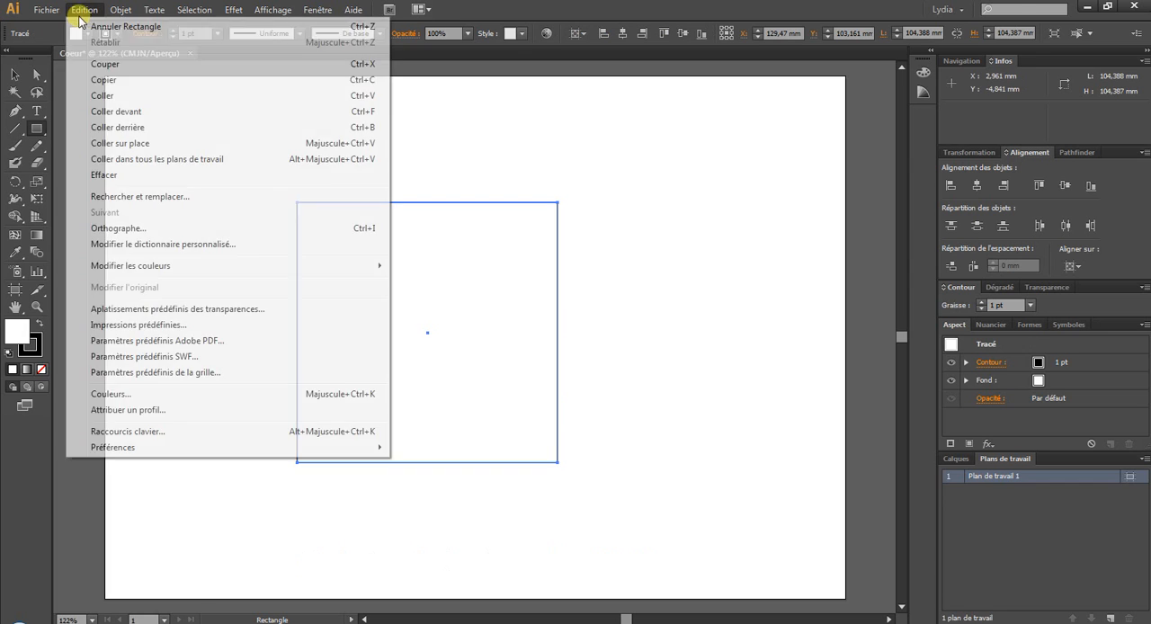
click(99, 26)
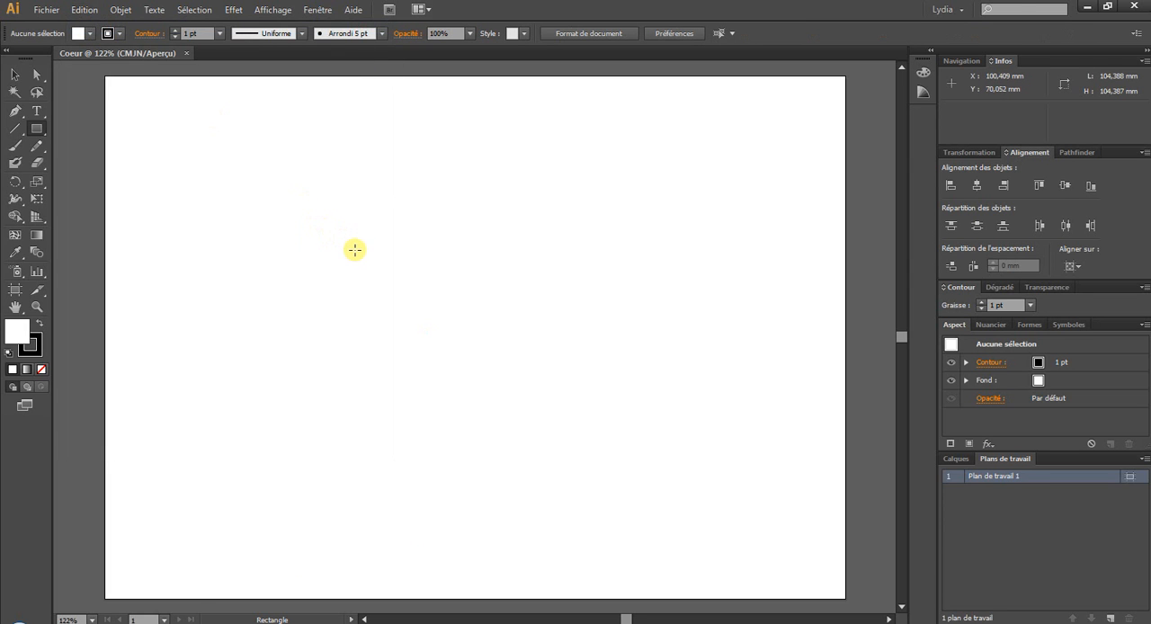
- Draw a square about 96 mm on each side near the middle of the artboard
drag(356, 250, 593, 420)
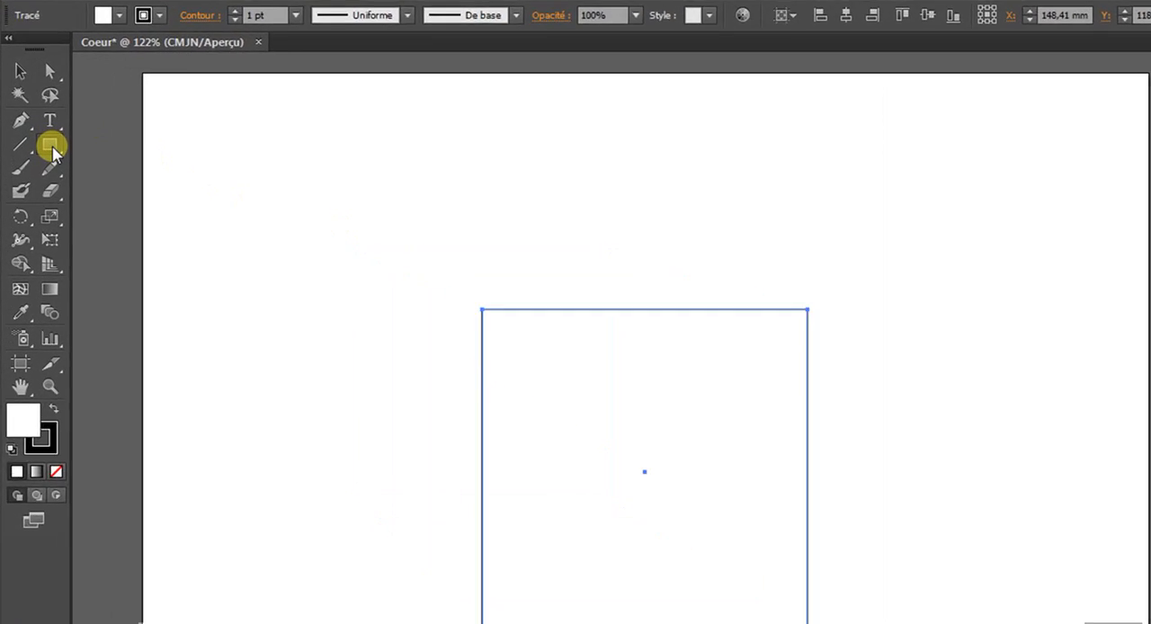
click(133, 244)
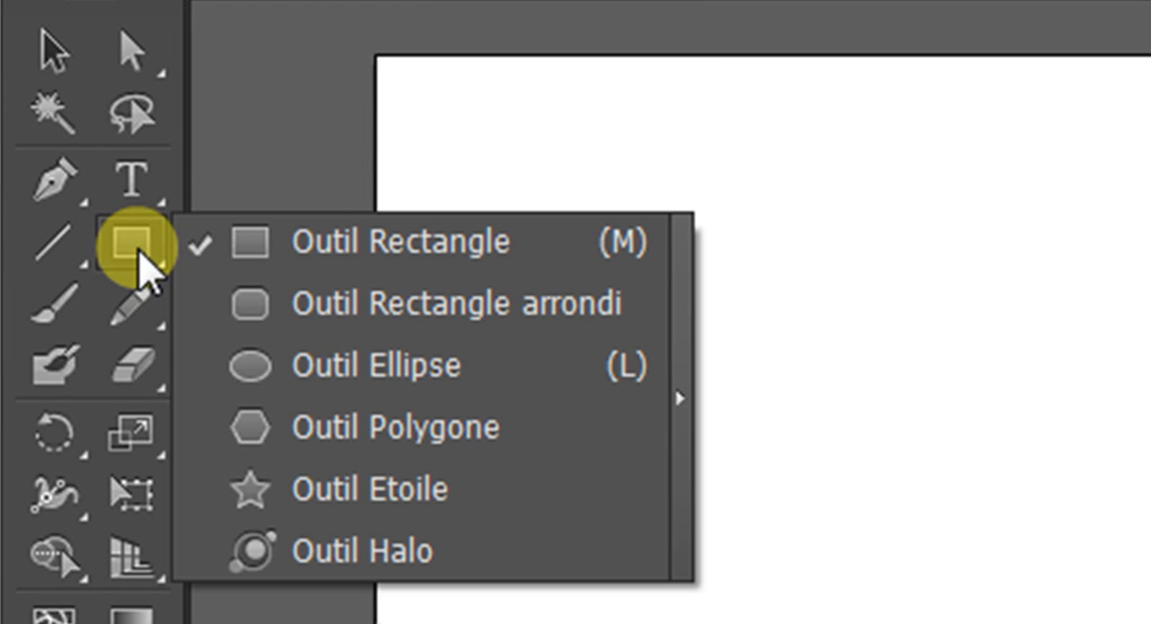
click(444, 367)
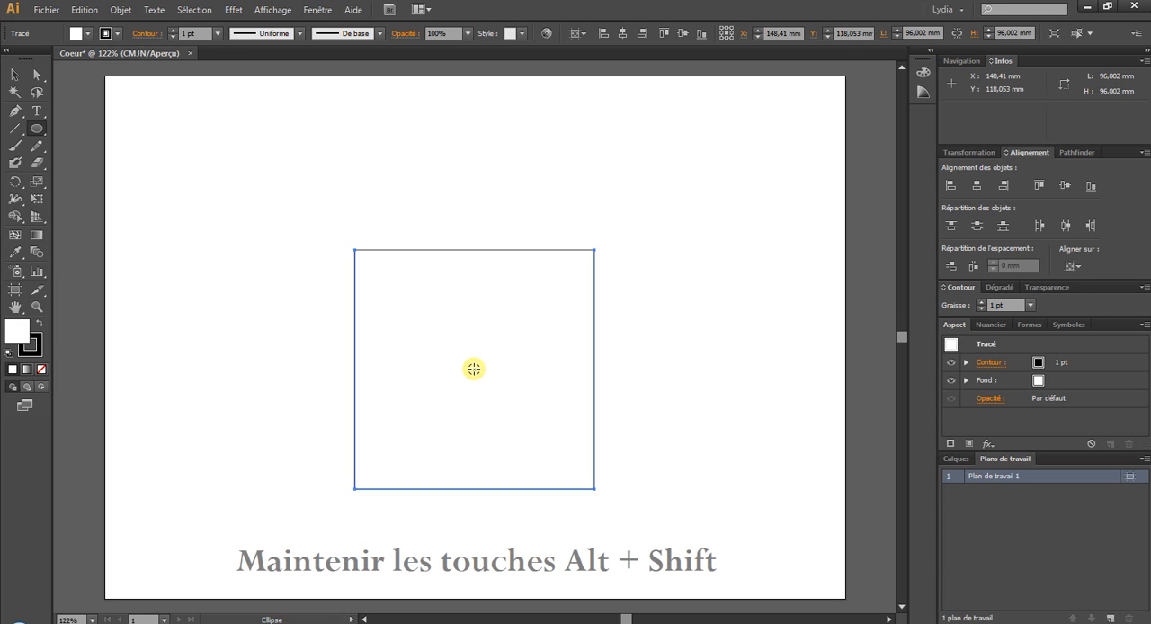
drag(474, 368, 594, 489)
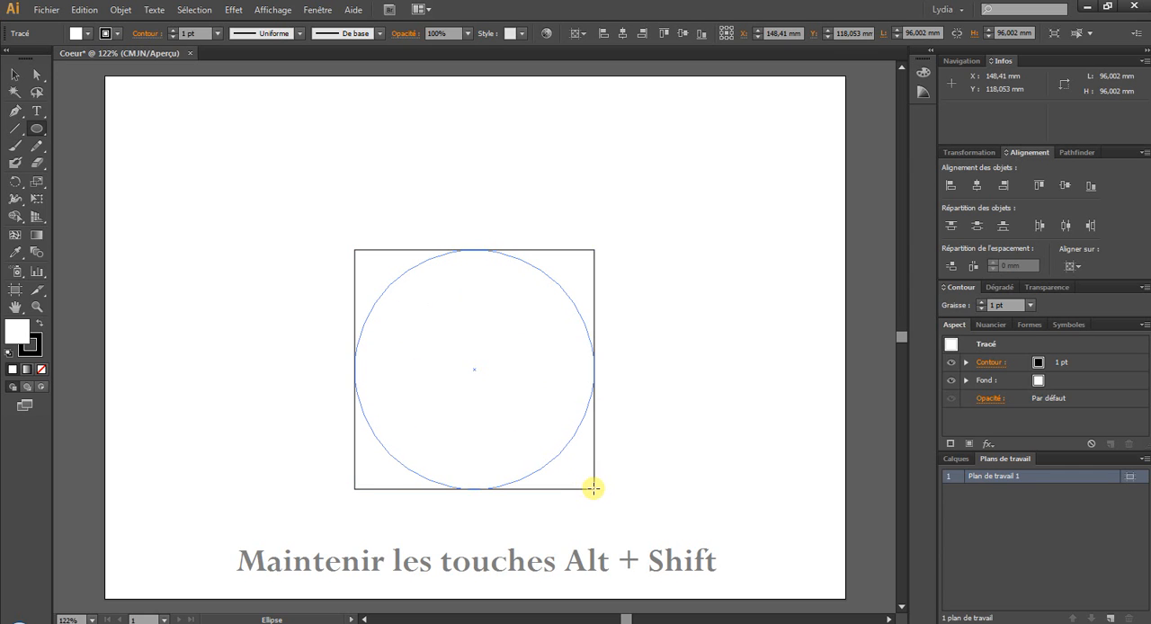
drag(593, 488, 593, 488)
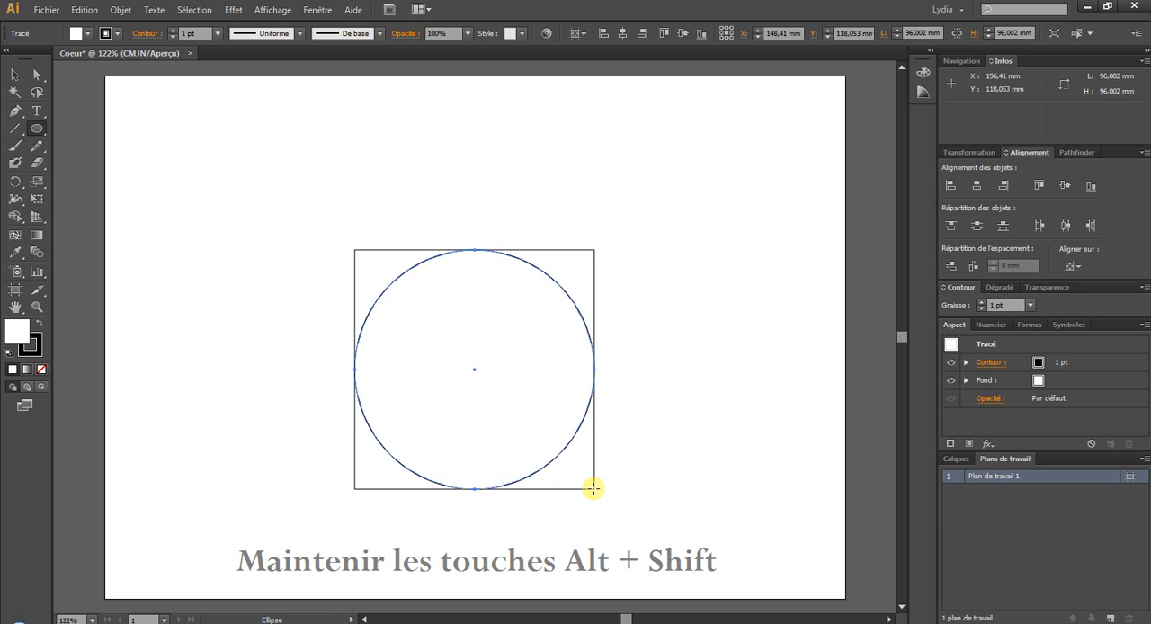
click(84, 10)
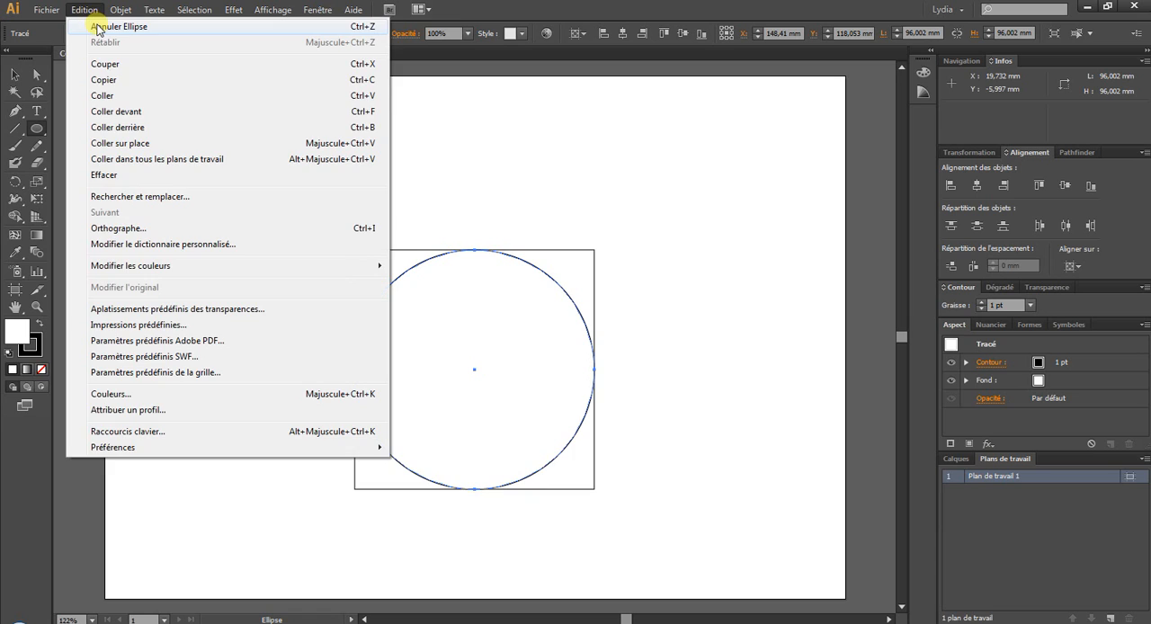
click(99, 27)
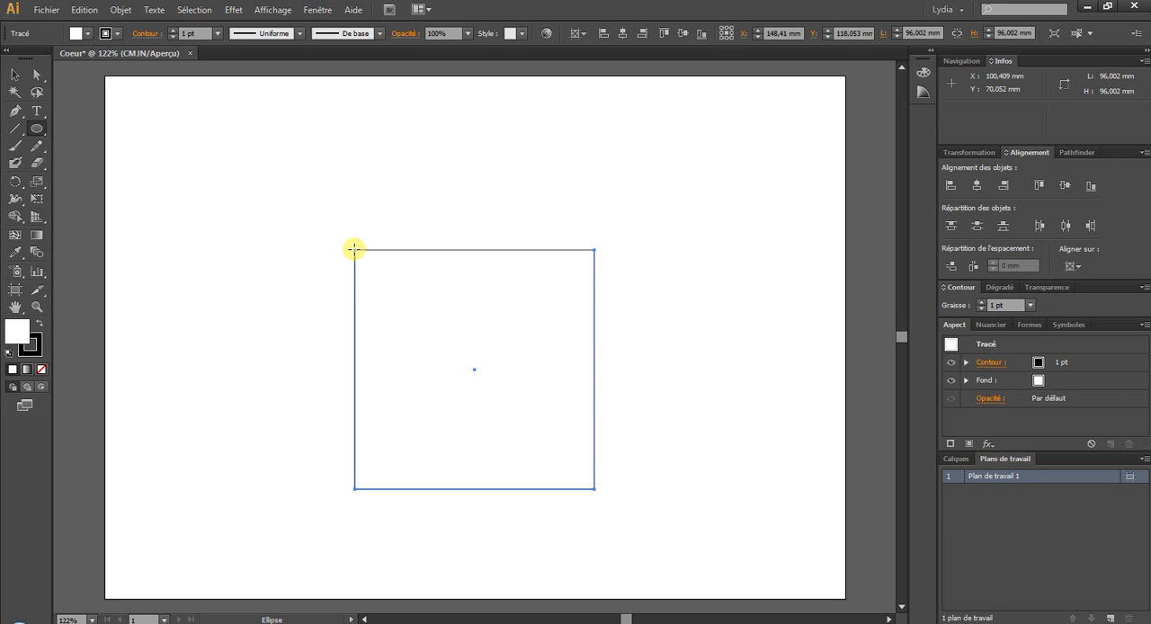
- Draw a circle about 96 mm in diameter from the square's upper-left corner to its lower-right corner, and duplicate it
drag(354, 249, 594, 489)
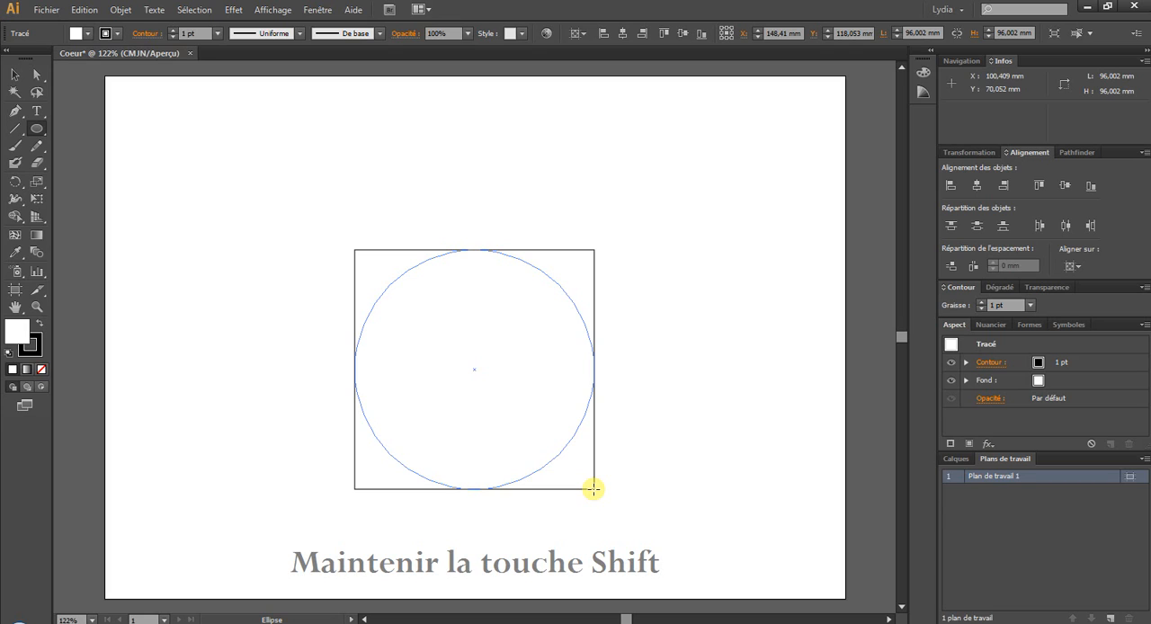
drag(593, 489, 594, 489)
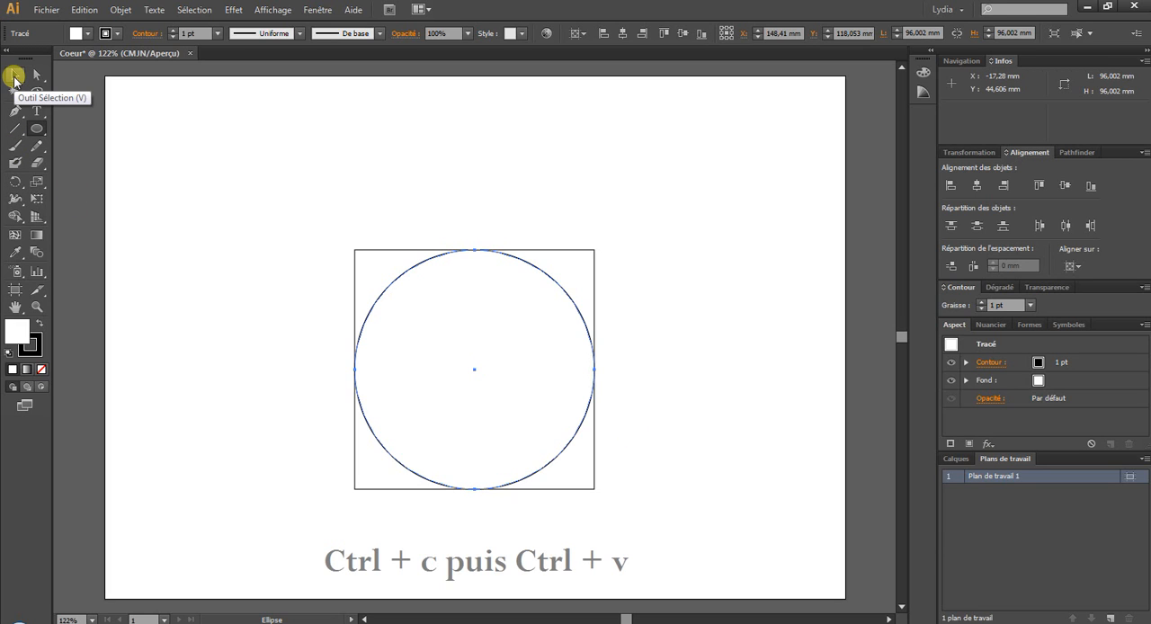
key(ctrl+v)
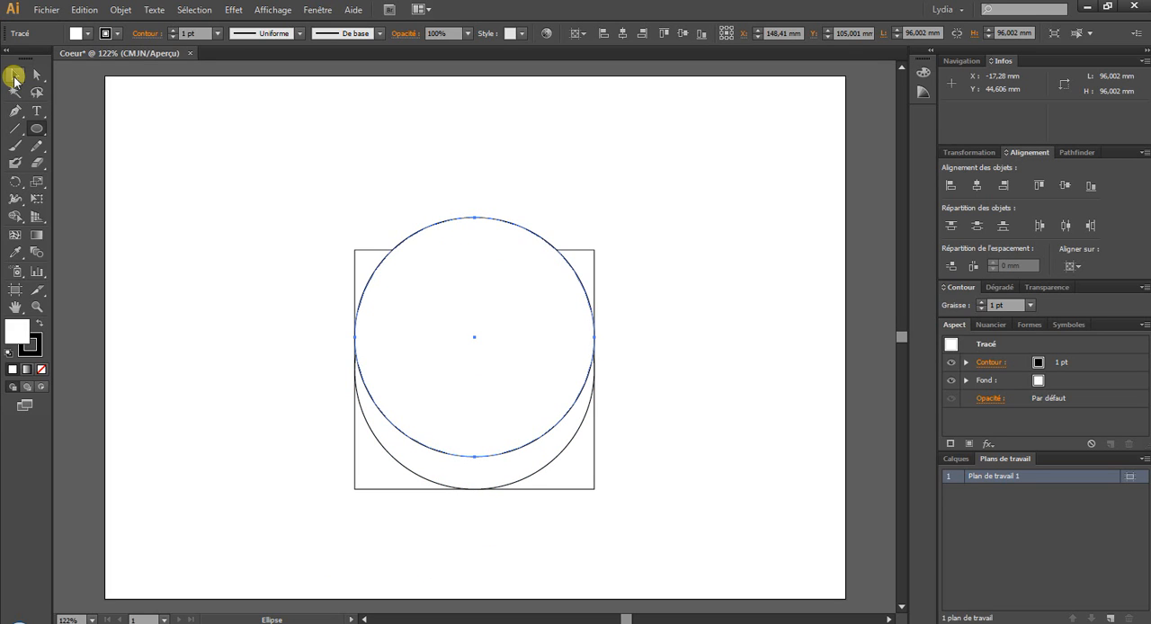
- Set the fill of the overlapping shapes to none and move the duplicated circle clear of the square, to its left
click(14, 76)
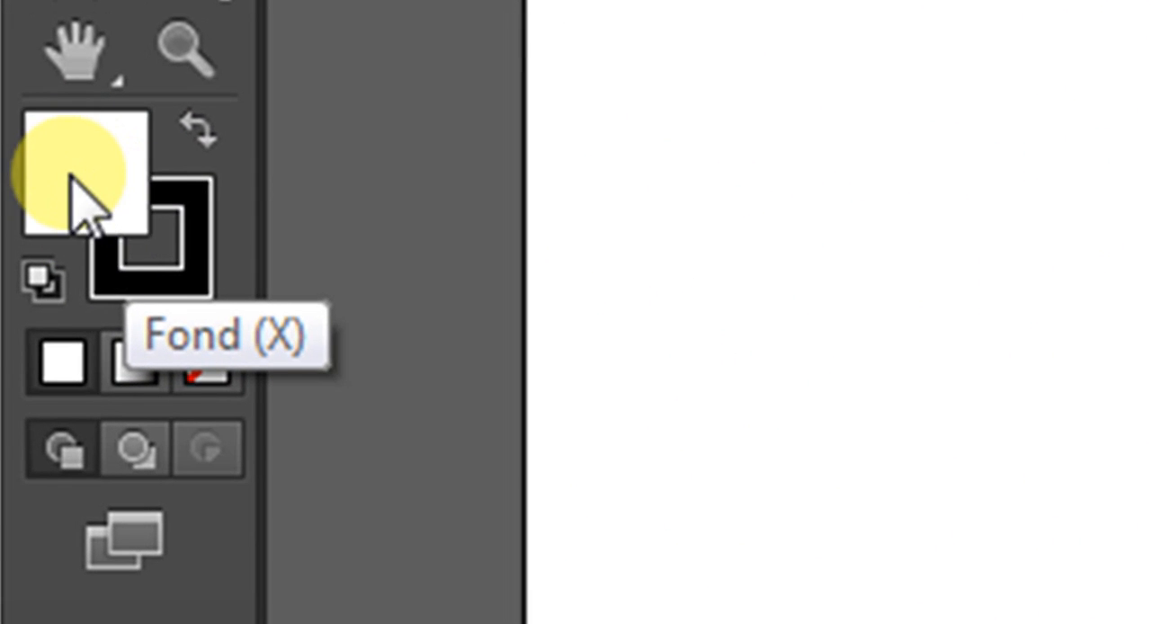
click(207, 369)
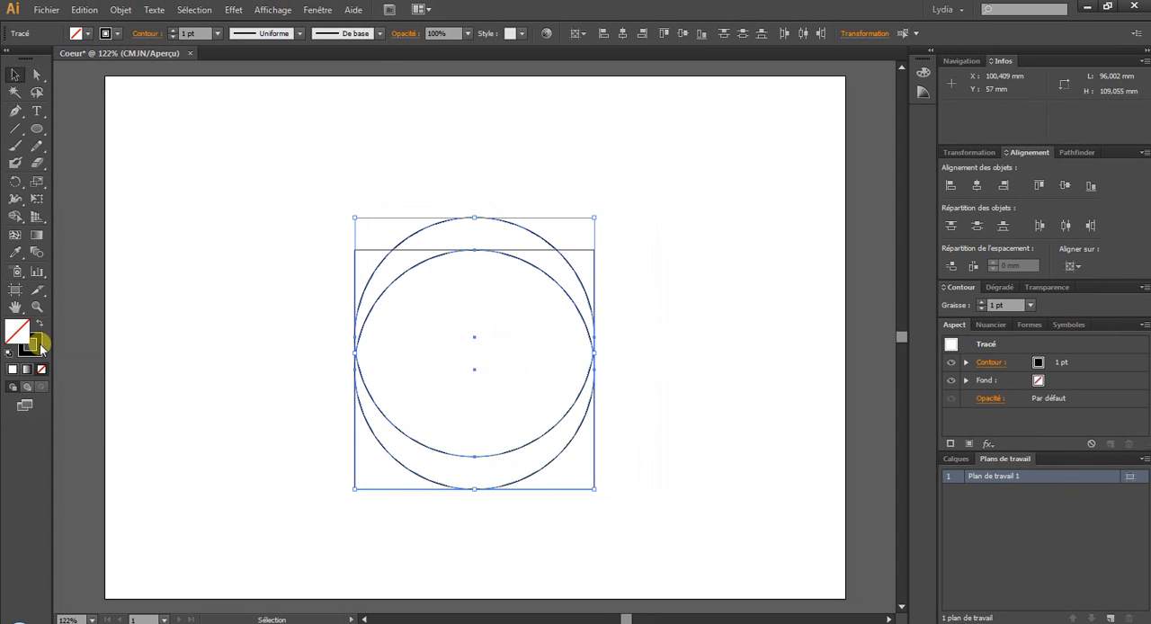
click(424, 229)
click(432, 226)
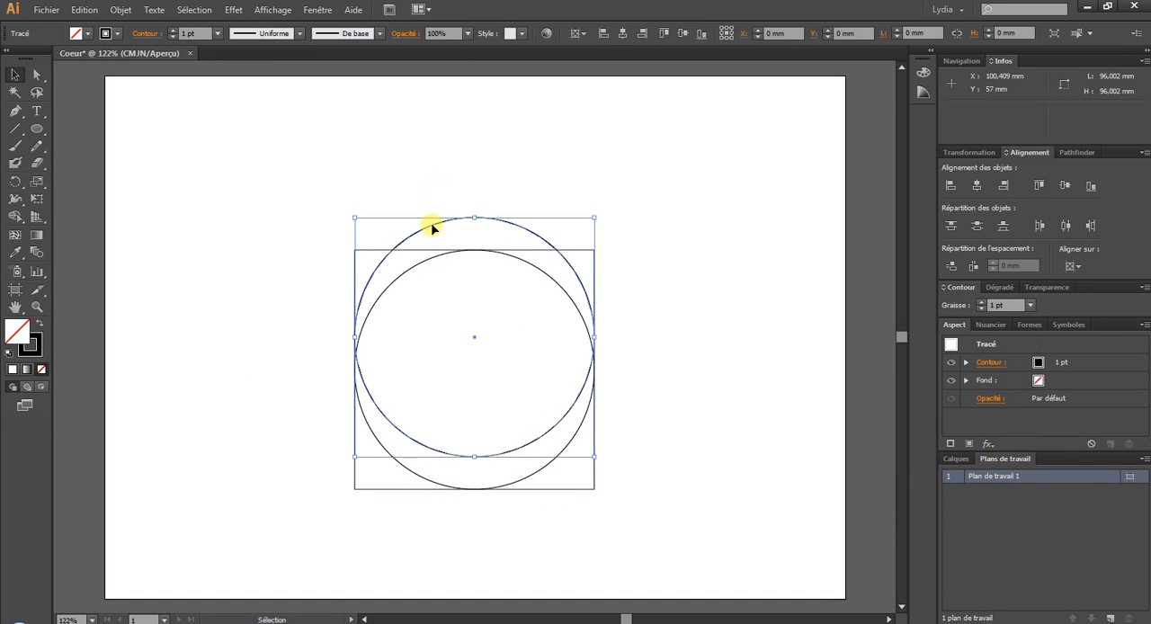
drag(434, 223, 127, 299)
click(453, 211)
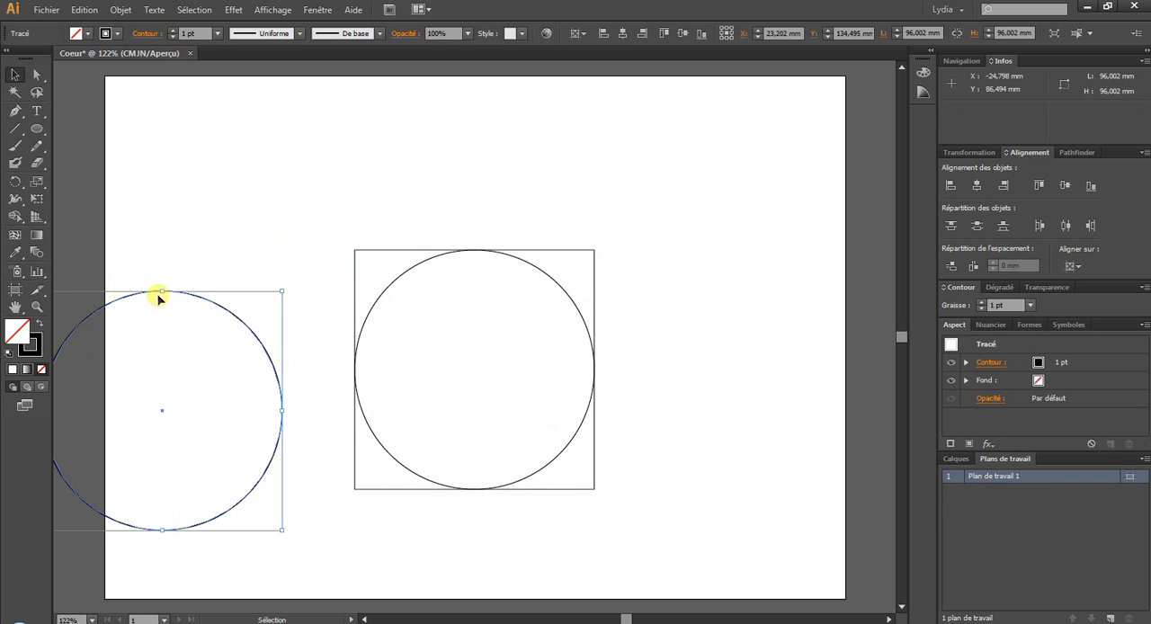
- Move the circle inside the square straight up until its centre lies on the square's top edge
click(542, 275)
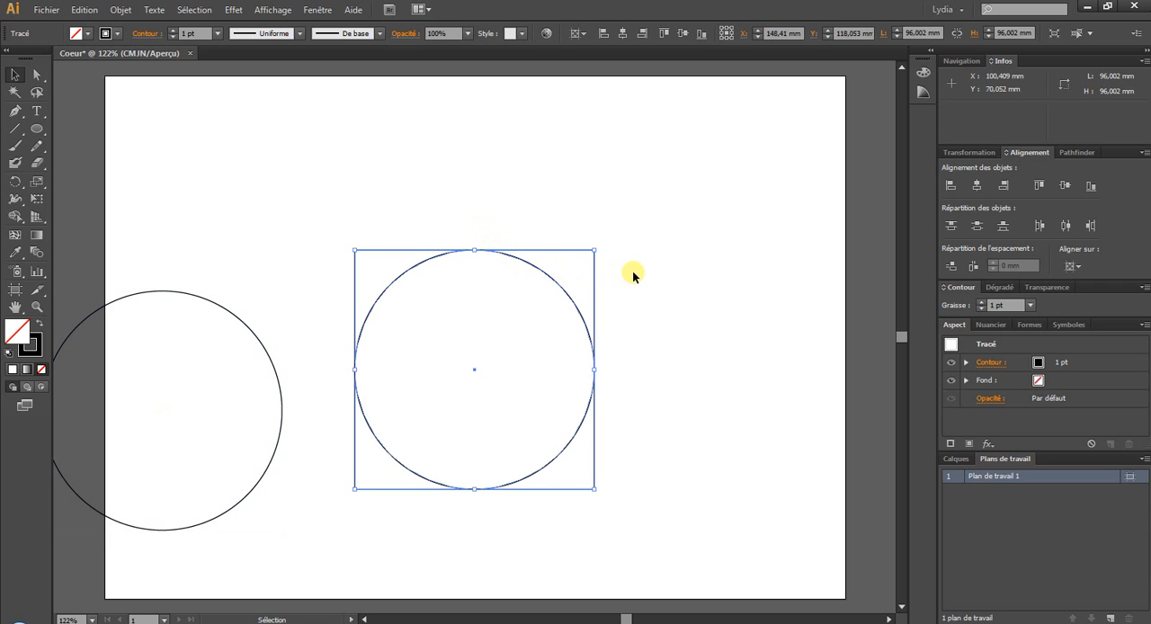
key(Up)
key(Up)
key(Up)
key(Up)
key(Up)
key(Up)
key(Up)
key(Up)
key(Up)
key(Up)
key(Up)
key(Up)
key(Up)
key(Up)
key(Up)
key(Up)
key(Up)
key(Up)
key(Up)
key(Up)
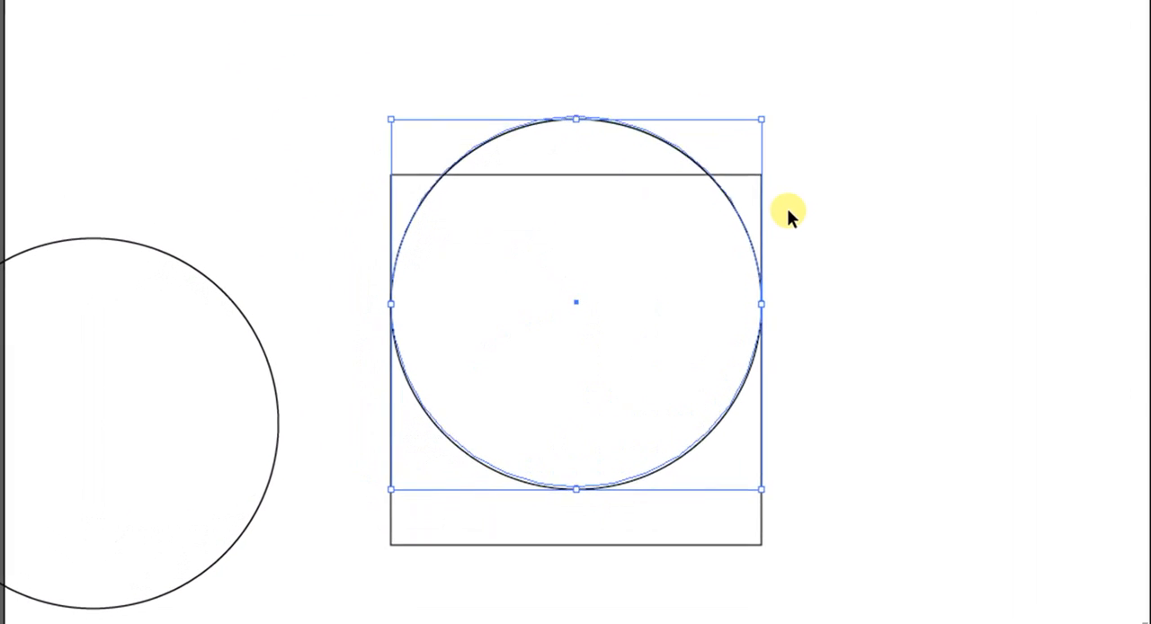
key(Up)
key(Up)
key(Up)
key(Up)
key(Up)
key(Up)
key(Up)
key(Up)
key(Up)
key(Up)
key(Up)
key(Up)
key(Up)
key(Up)
key(Up)
key(Up)
key(Up)
key(Up)
key(Up)
key(Up)
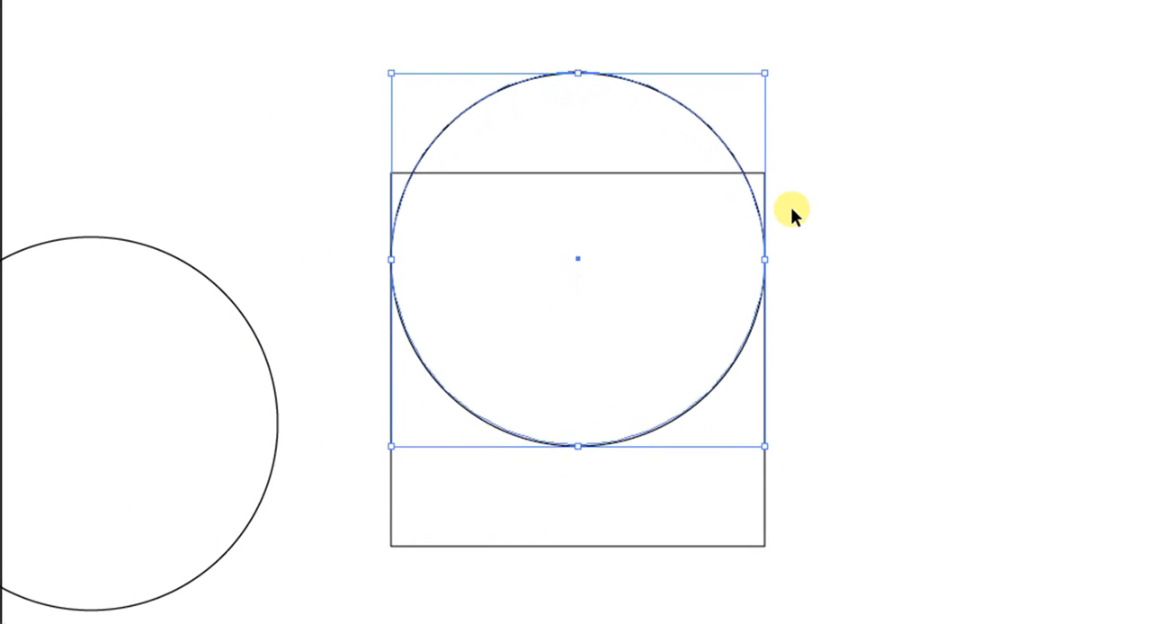
key(Up)
key(Up)
key(Up)
key(Up)
key(Up)
key(Up)
key(Up)
key(Up)
key(Up)
key(Up)
key(Up)
key(Up)
key(Up)
key(Up)
key(Up)
key(Up)
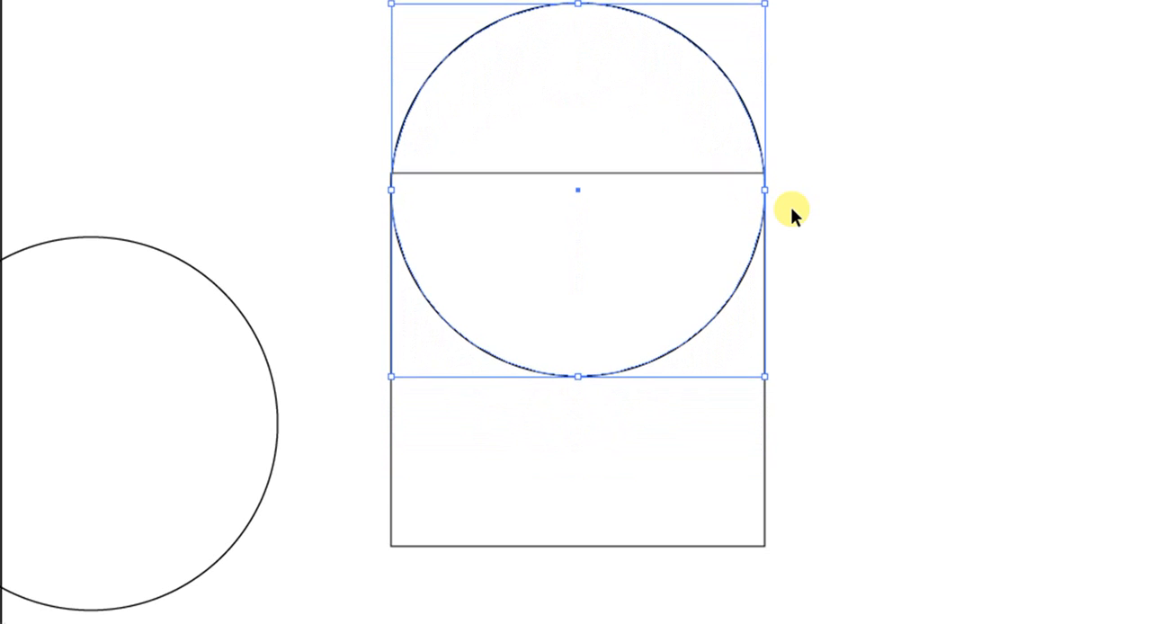
key(Up)
key(Up)
key(Up)
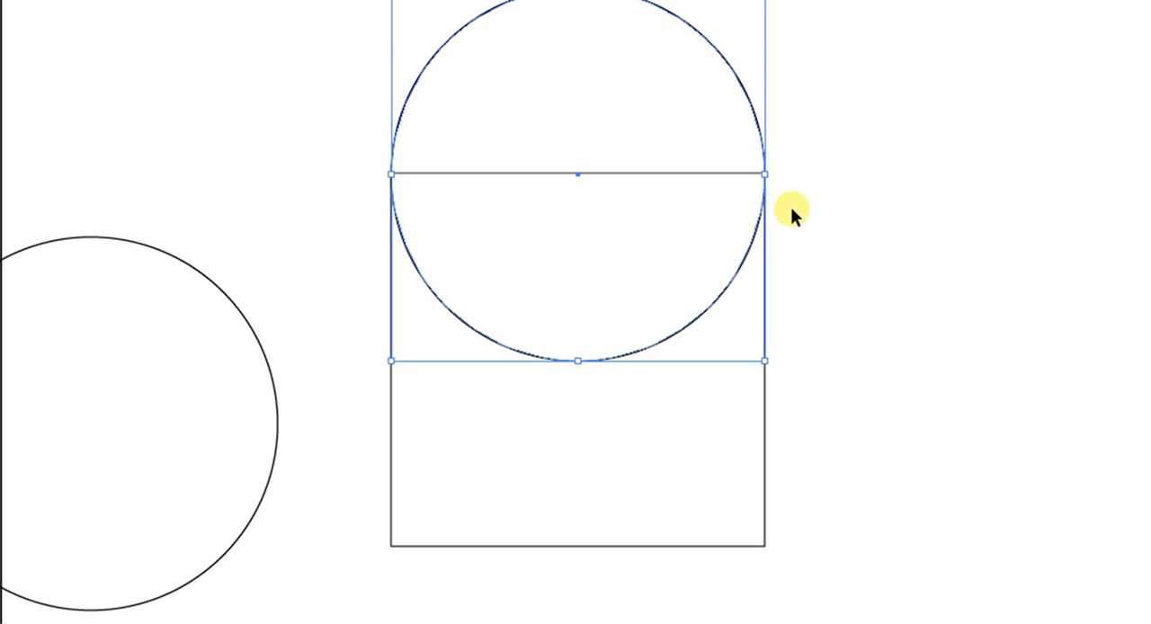
key(Up)
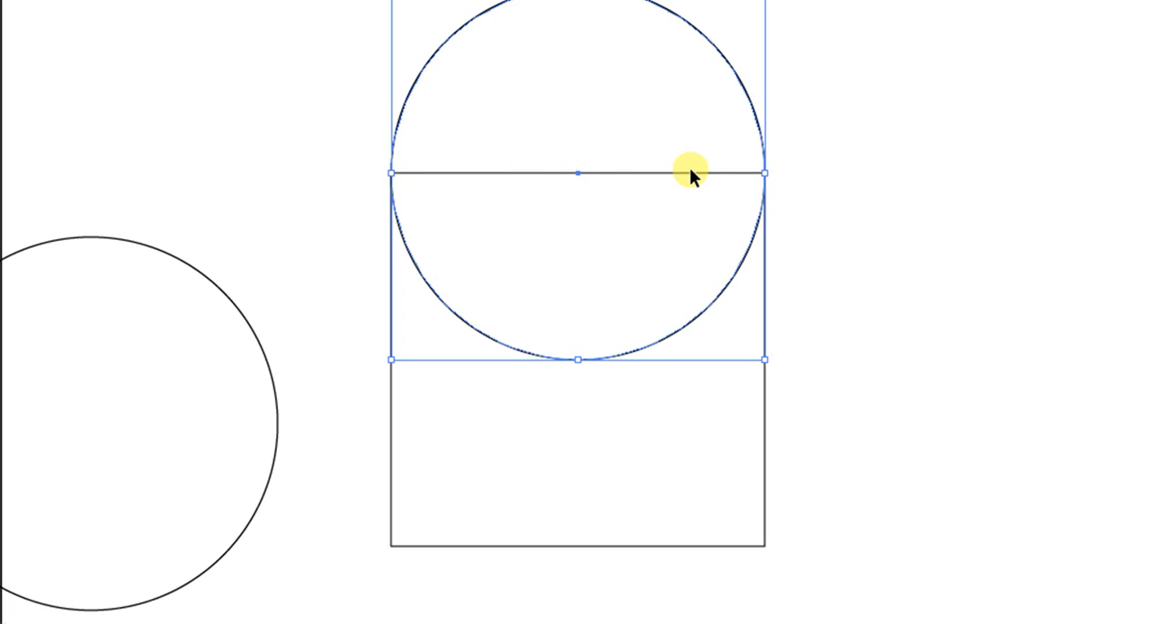
- Move the separate circle so its centre lies on the midpoint of the square's left edge, and deselect it
click(135, 240)
click(133, 243)
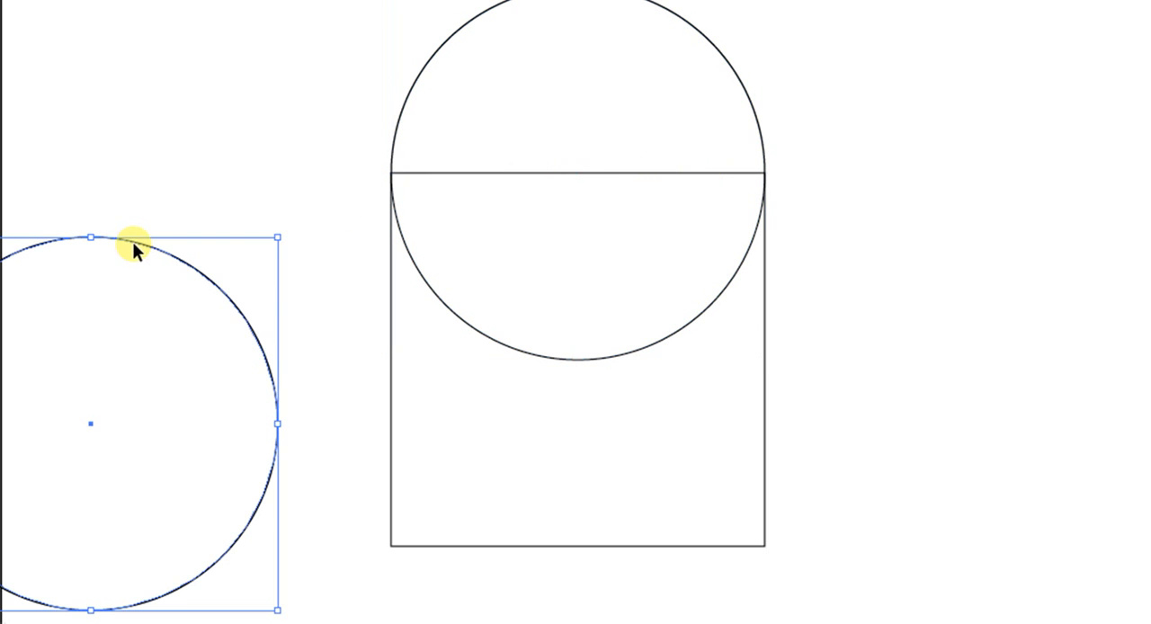
drag(133, 249, 435, 184)
key(Up)
key(Up)
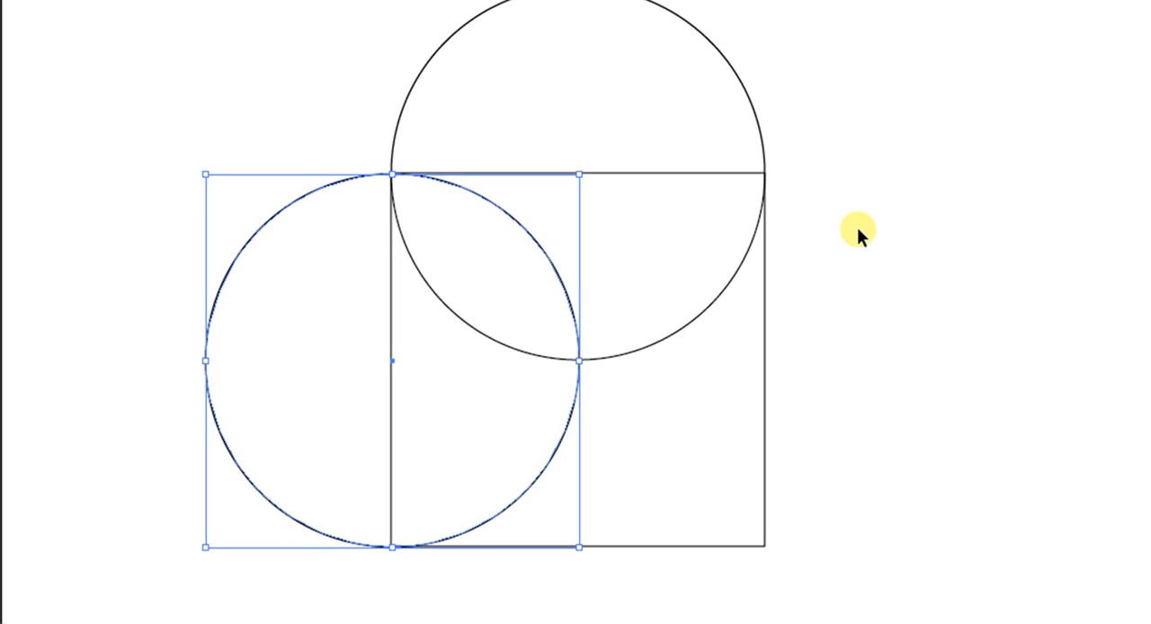
key(Right)
key(Right)
key(Right)
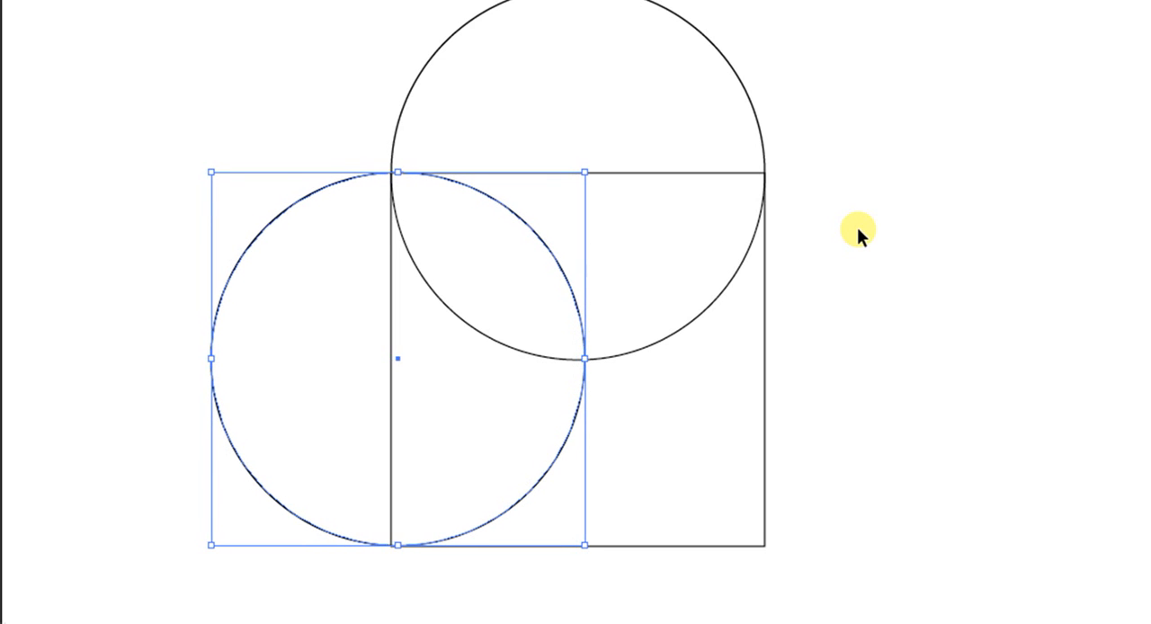
key(Left)
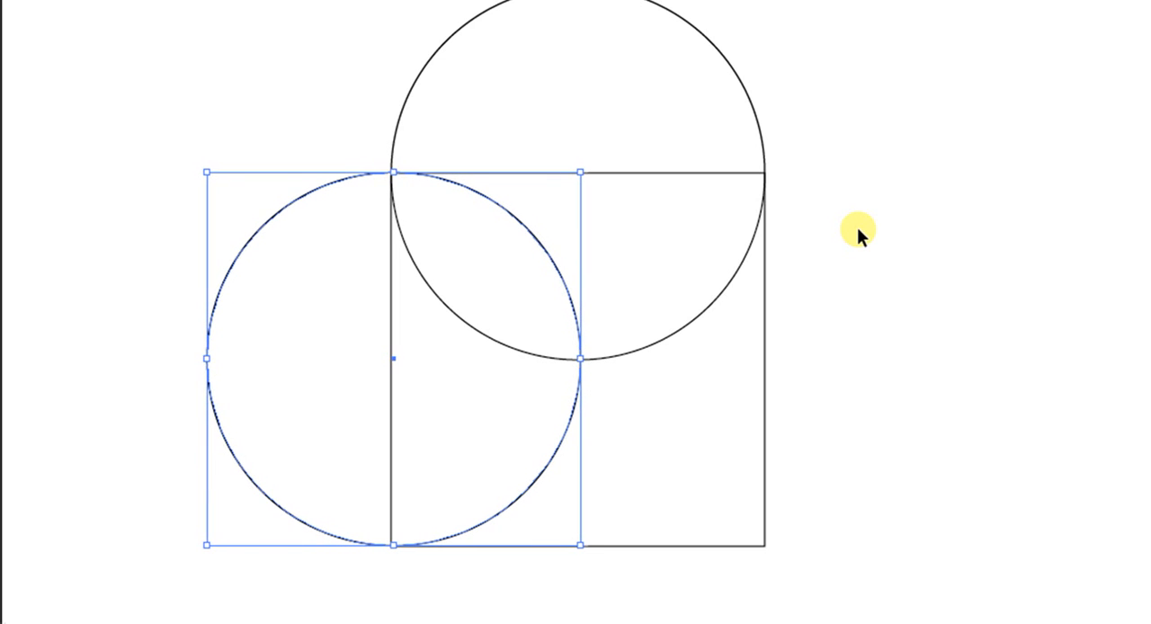
key(Left)
key(Left)
key(Left)
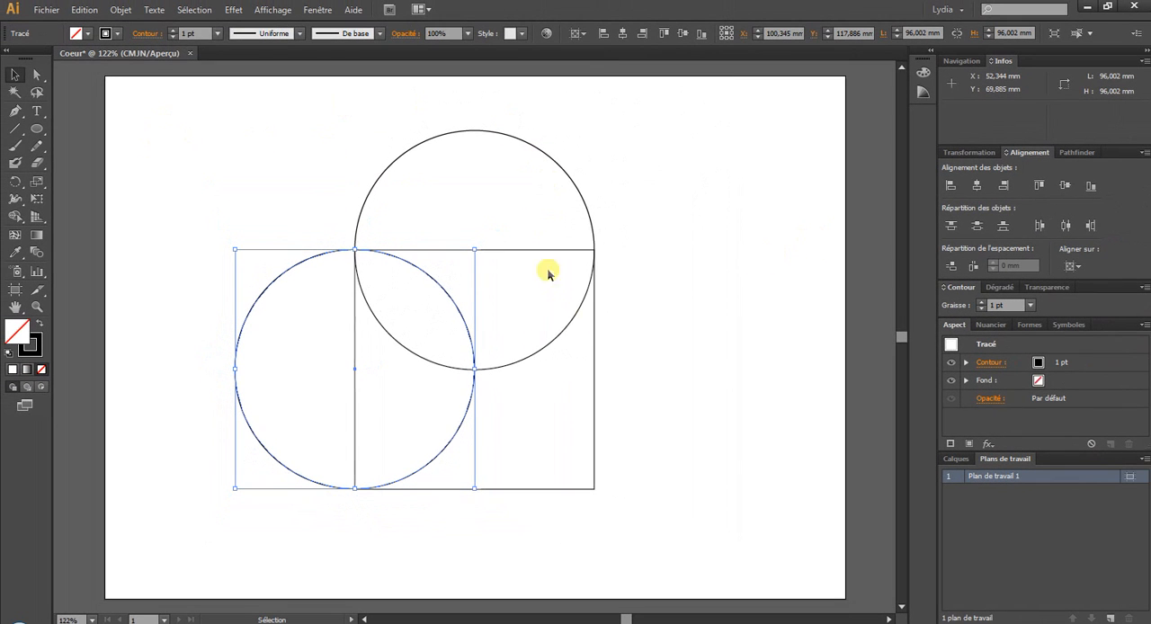
click(664, 387)
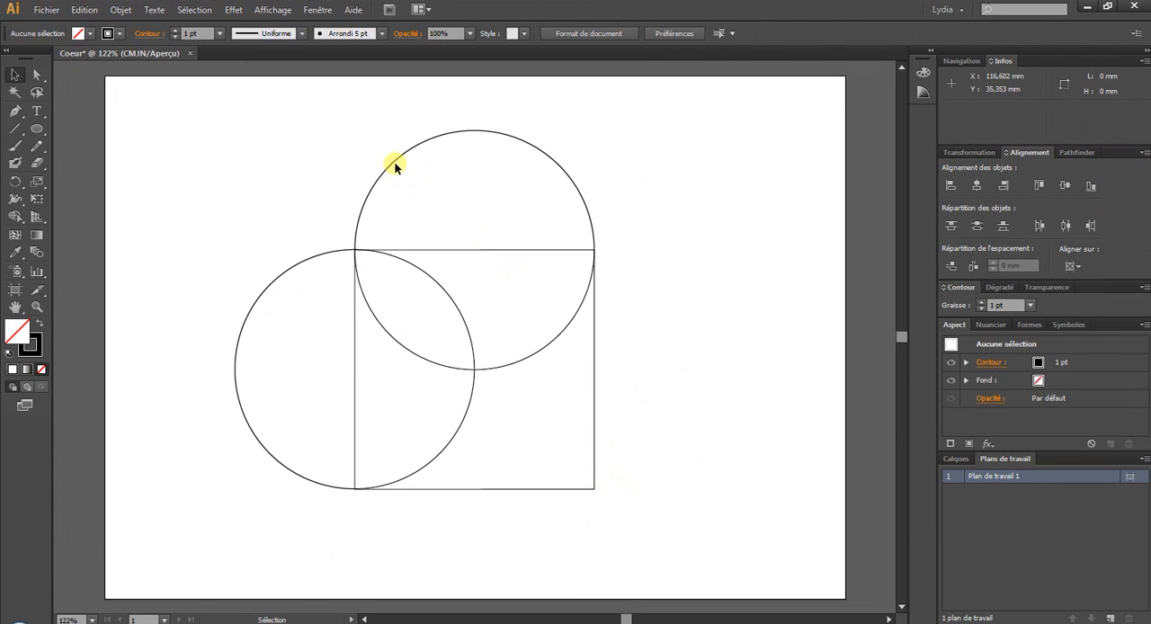
click(397, 158)
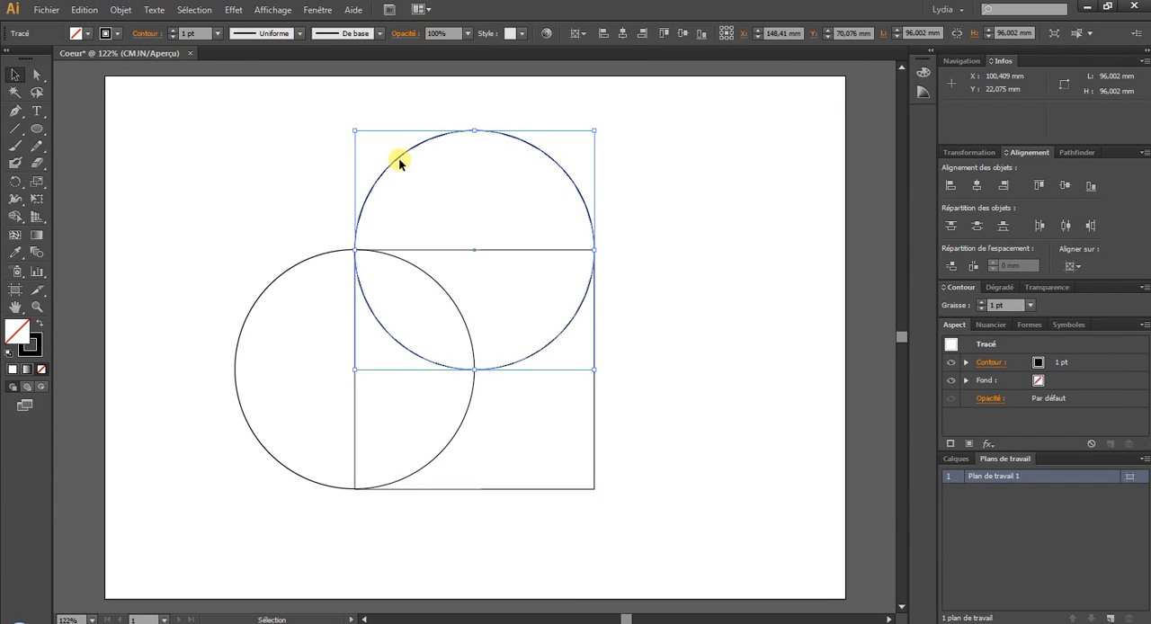
shift+click(307, 255)
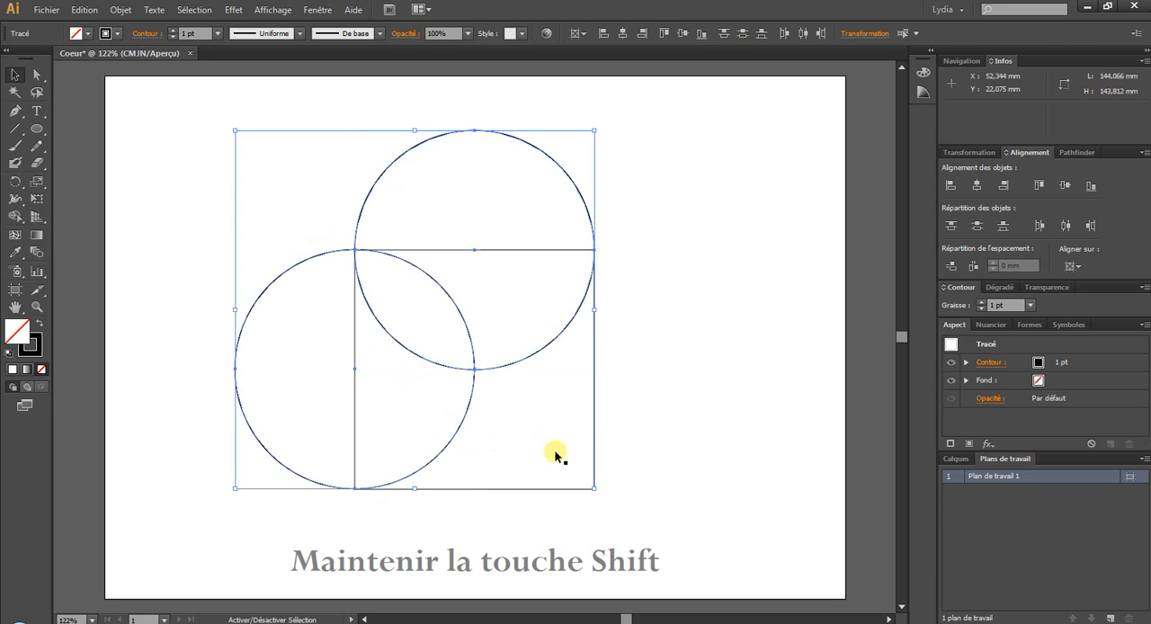
click(113, 139)
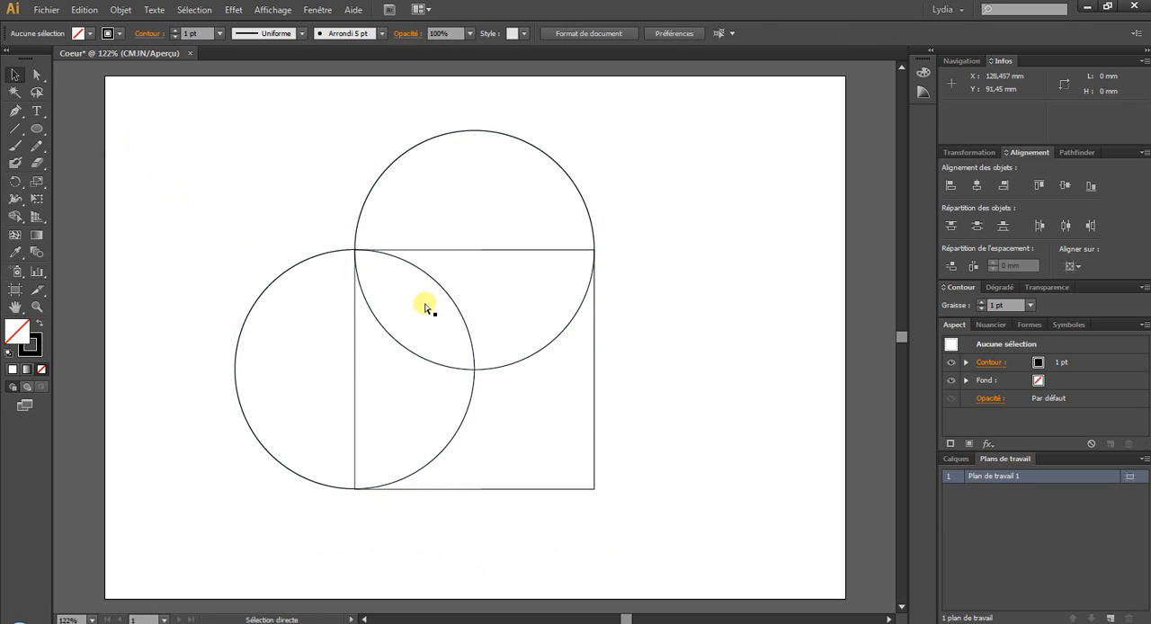
- Select the square and both circles and unite them into a single outline with the Pathfinder
key(ctrl+a)
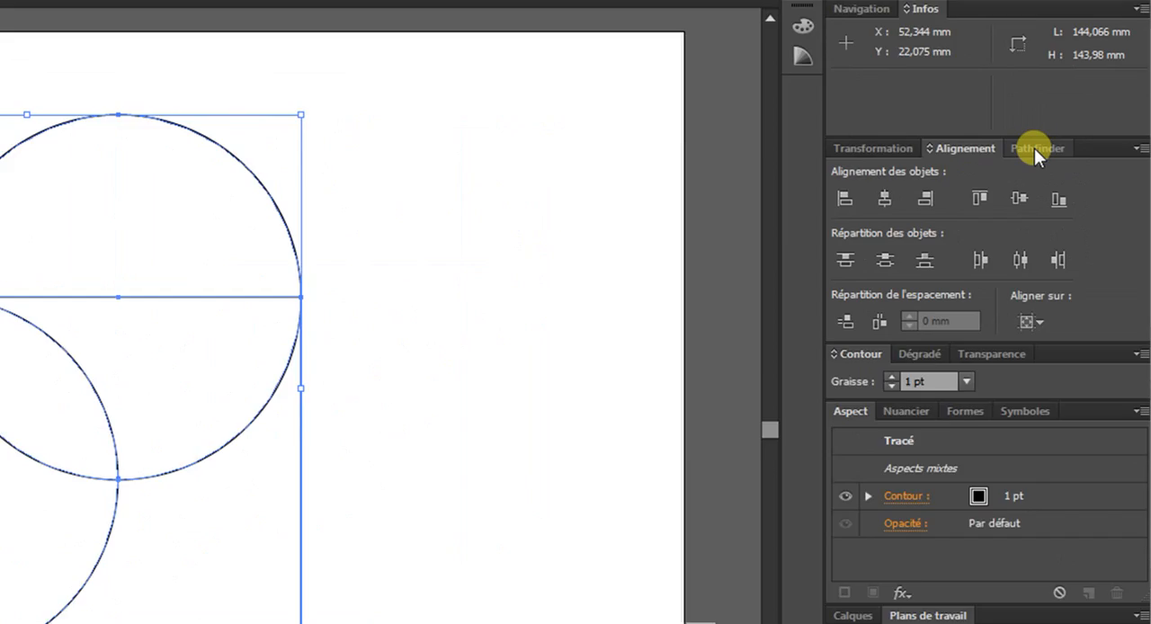
click(1034, 150)
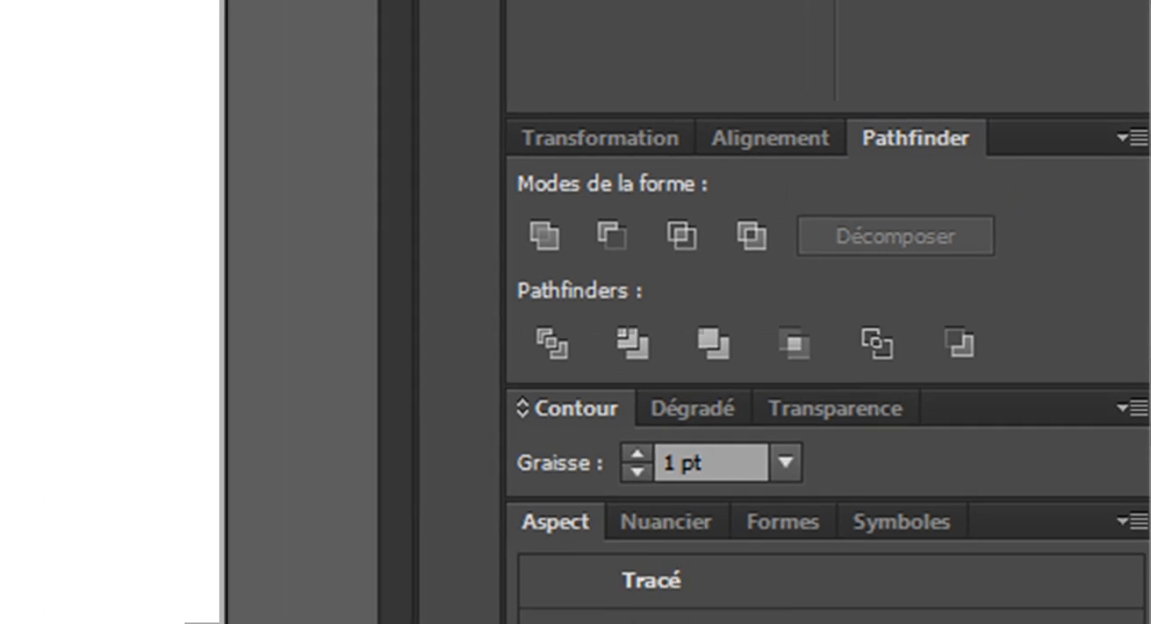
click(317, 11)
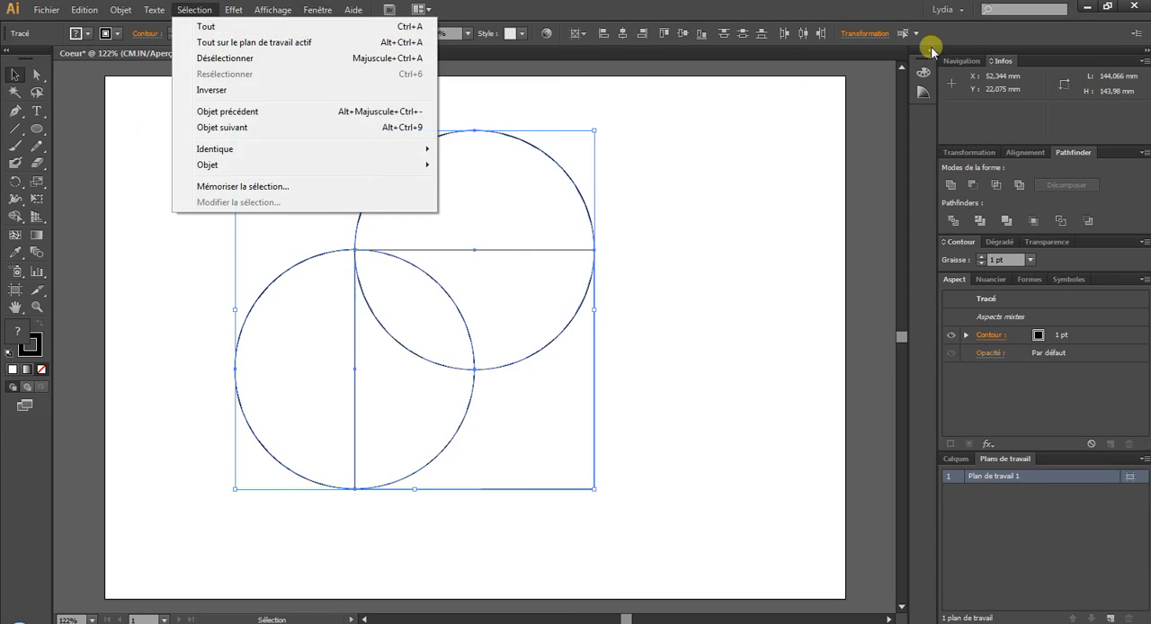
click(826, 11)
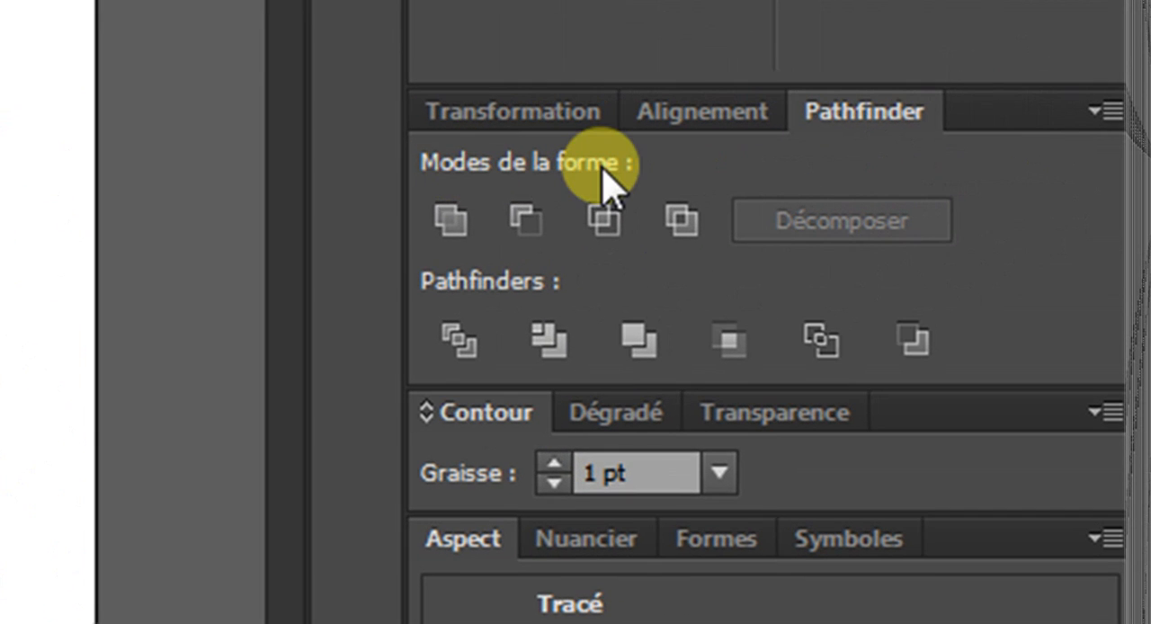
click(438, 236)
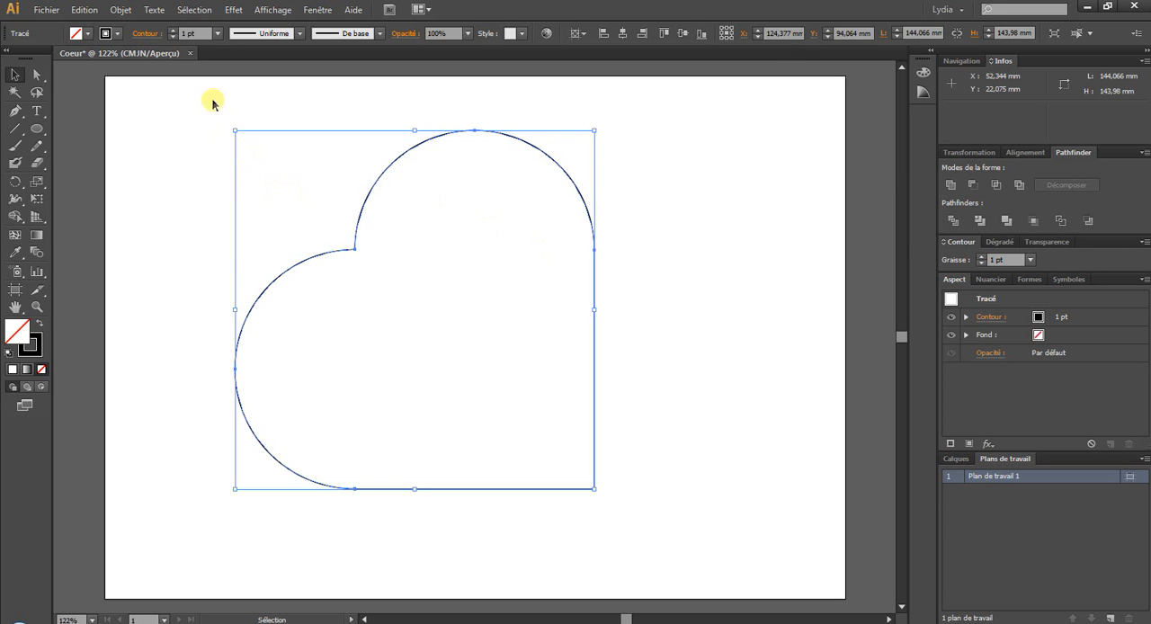
- Start rotating the united outline with an angle of -45° and turn on the preview
click(119, 10)
mouse_move(117, 27)
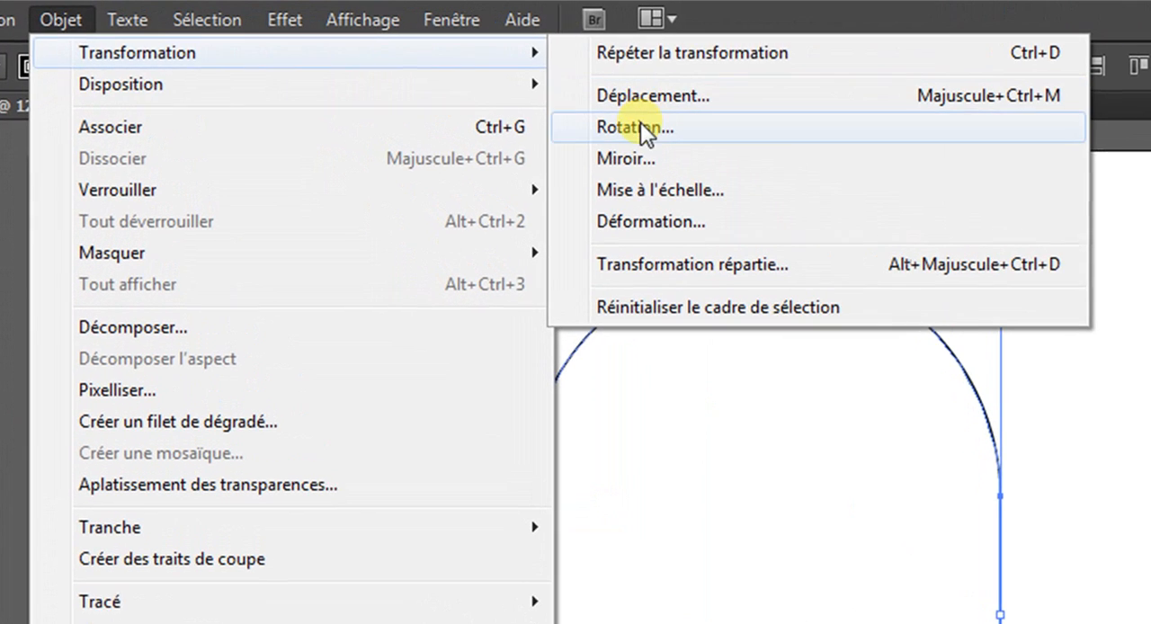
click(643, 132)
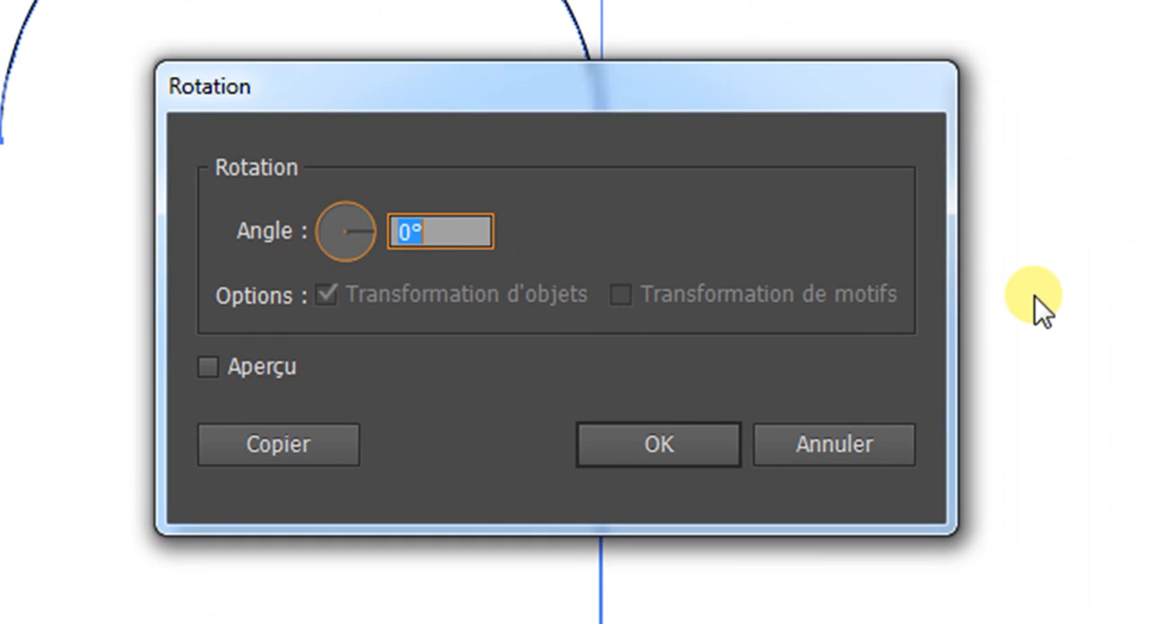
text(-45)
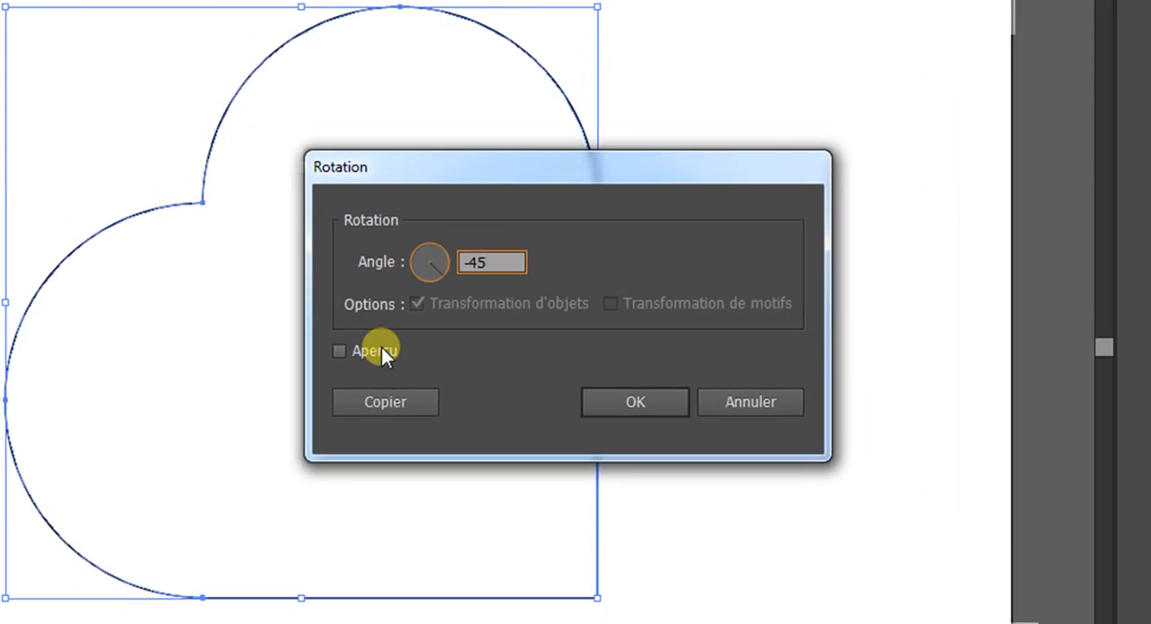
click(381, 349)
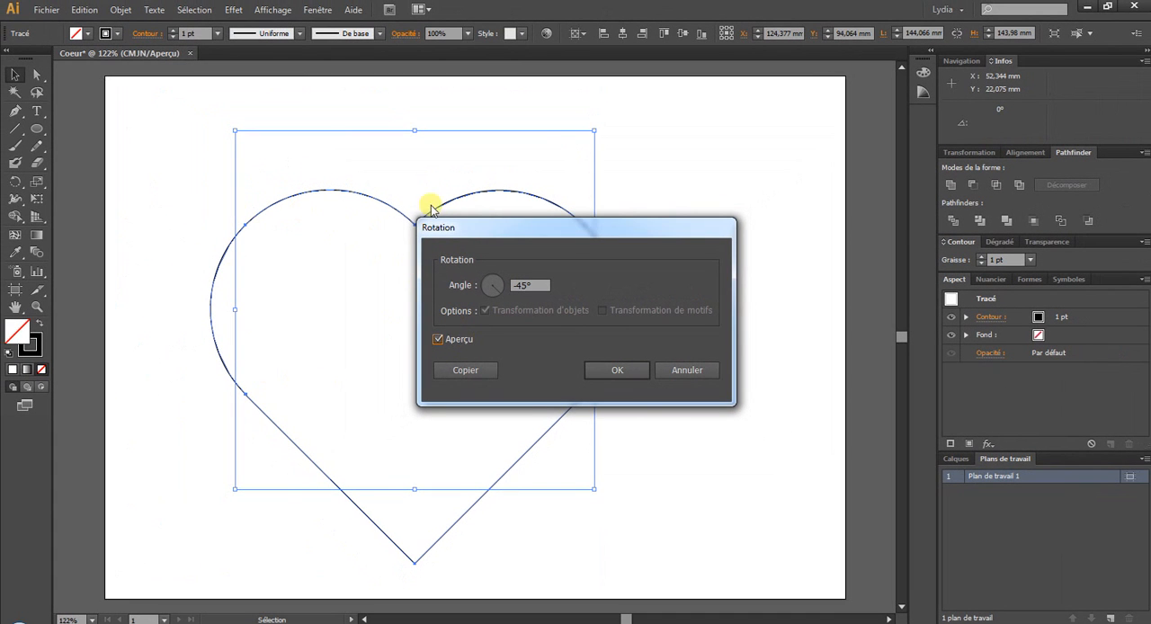
- Try other rotation angles in the preview, raising the angle to -23° and lowering it to -52°
double_click(529, 285)
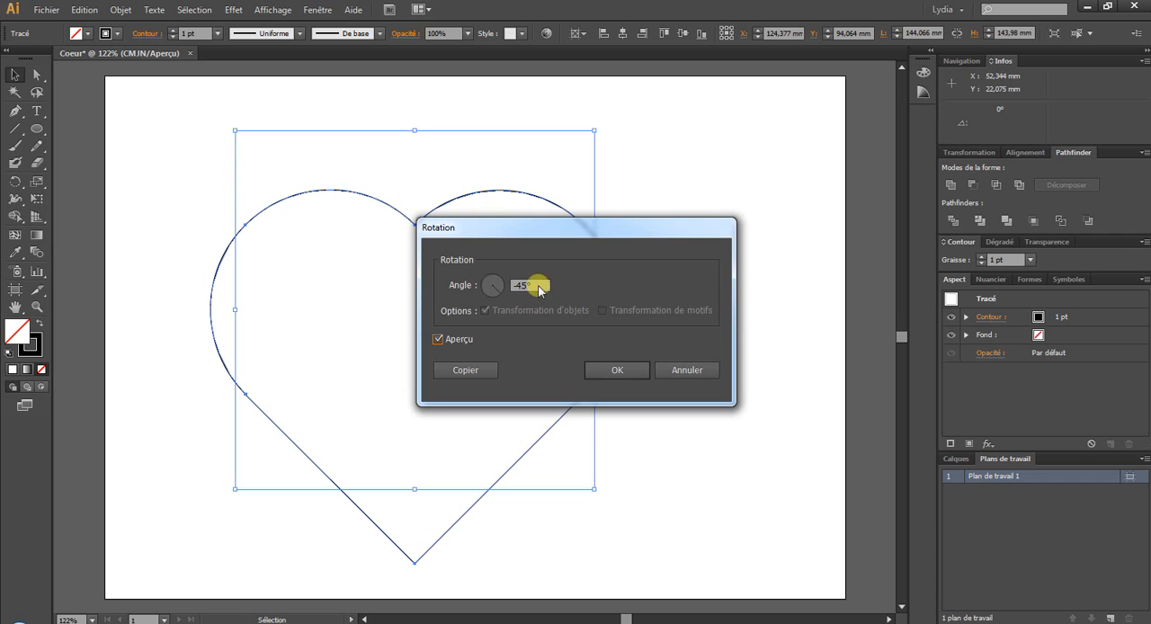
key(Up)
key(Up)
key(Up)
key(Up)
key(Up)
key(Up)
key(Up)
key(Up)
key(Up)
key(Up)
key(Up)
key(Up)
key(Up)
key(Up)
key(Up)
key(Up)
key(Up)
key(Up)
key(Up)
key(Up)
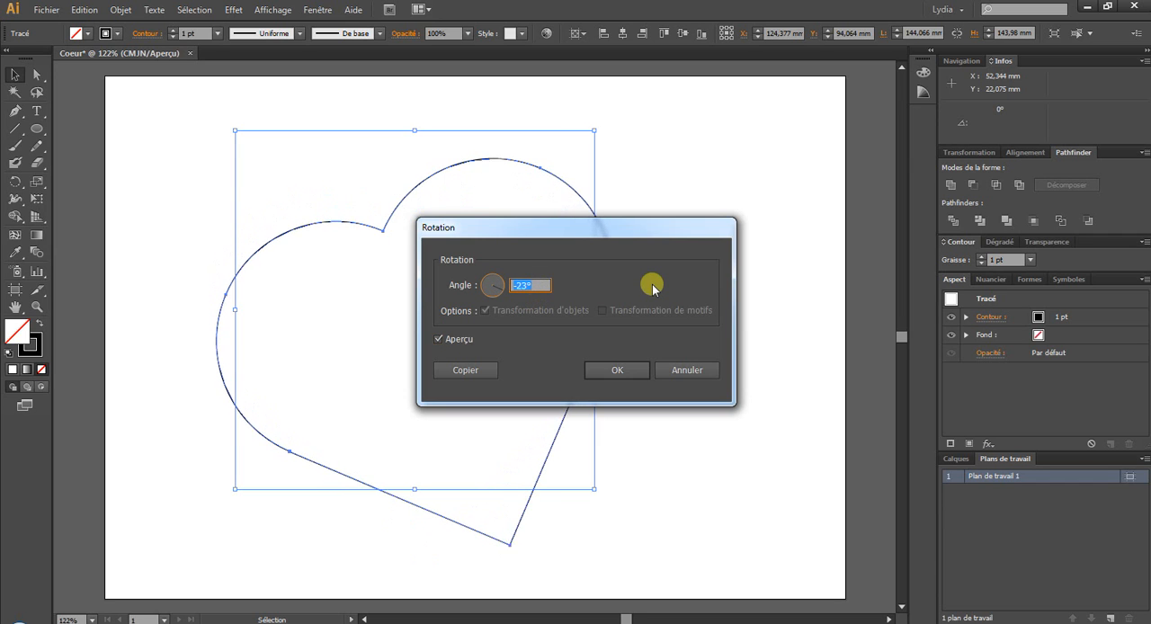
key(Down)
key(Down)
key(Down)
key(Down)
key(Down)
key(Down)
key(Down)
key(Down)
key(Down)
key(Down)
key(Down)
key(Down)
key(Down)
key(Down)
key(Down)
key(Down)
key(Down)
key(Down)
key(Down)
key(Down)
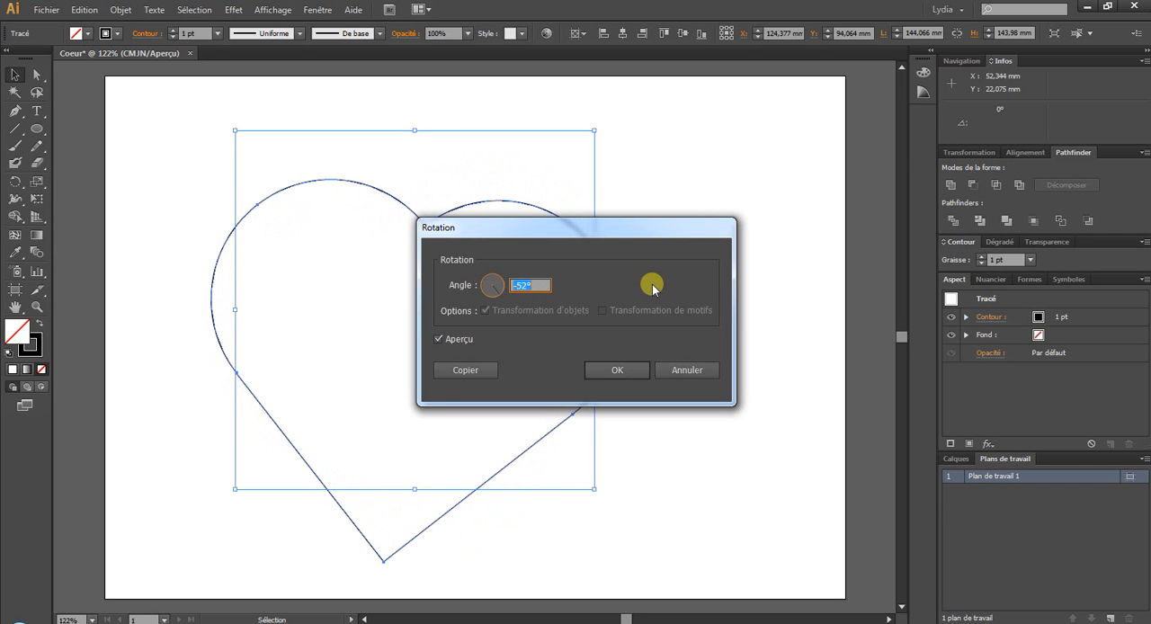
- Apply a rotation of -45° to the outline and move the upright heart to the middle of the artboard
text(-45)
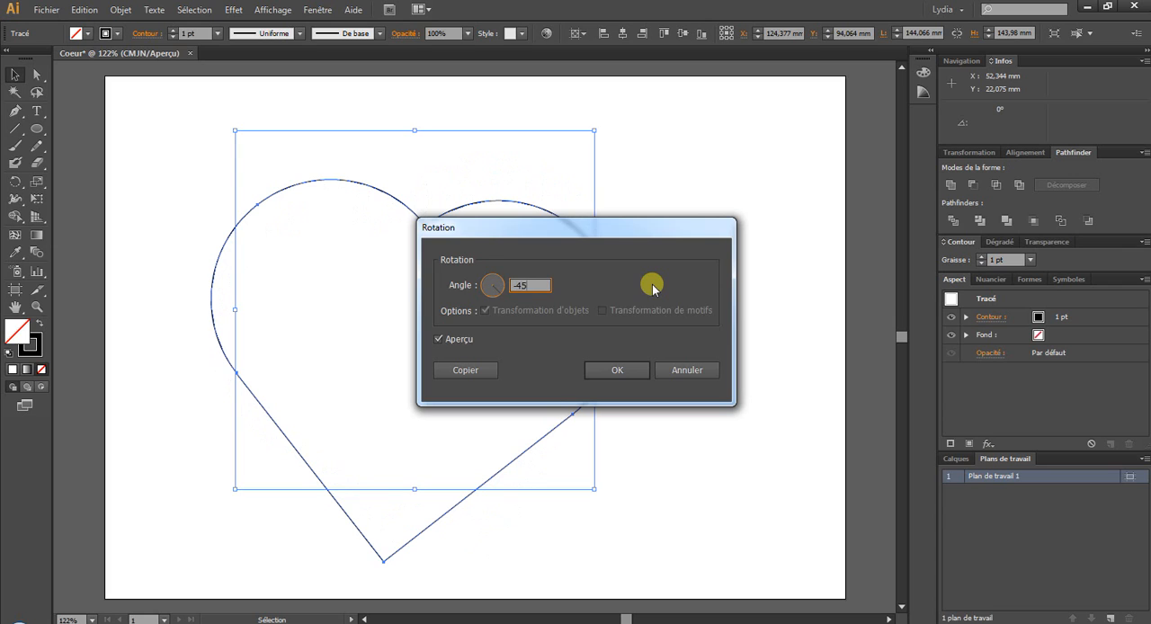
click(642, 372)
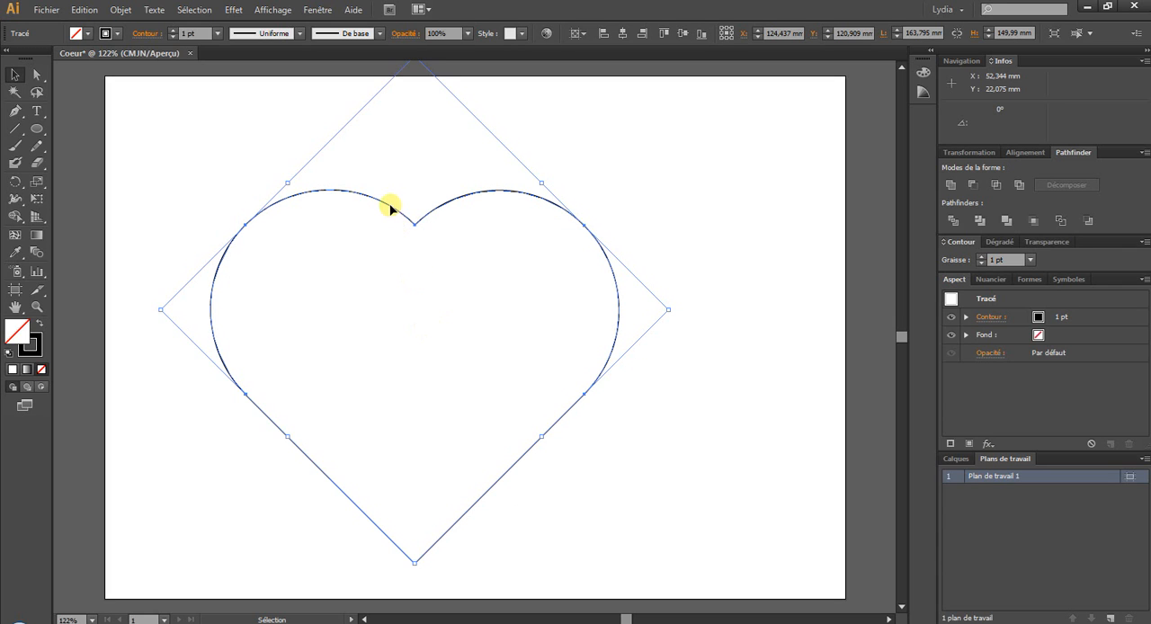
drag(390, 210, 461, 213)
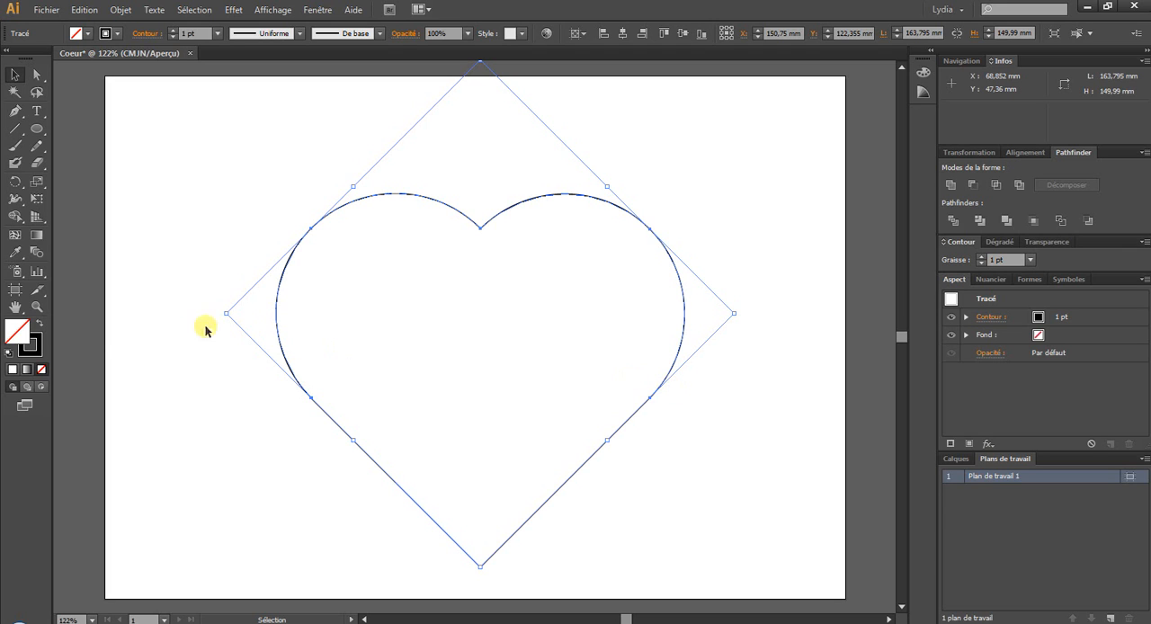
- Set the heart's fill colour to red with the hexadecimal code E42420
double_click(24, 338)
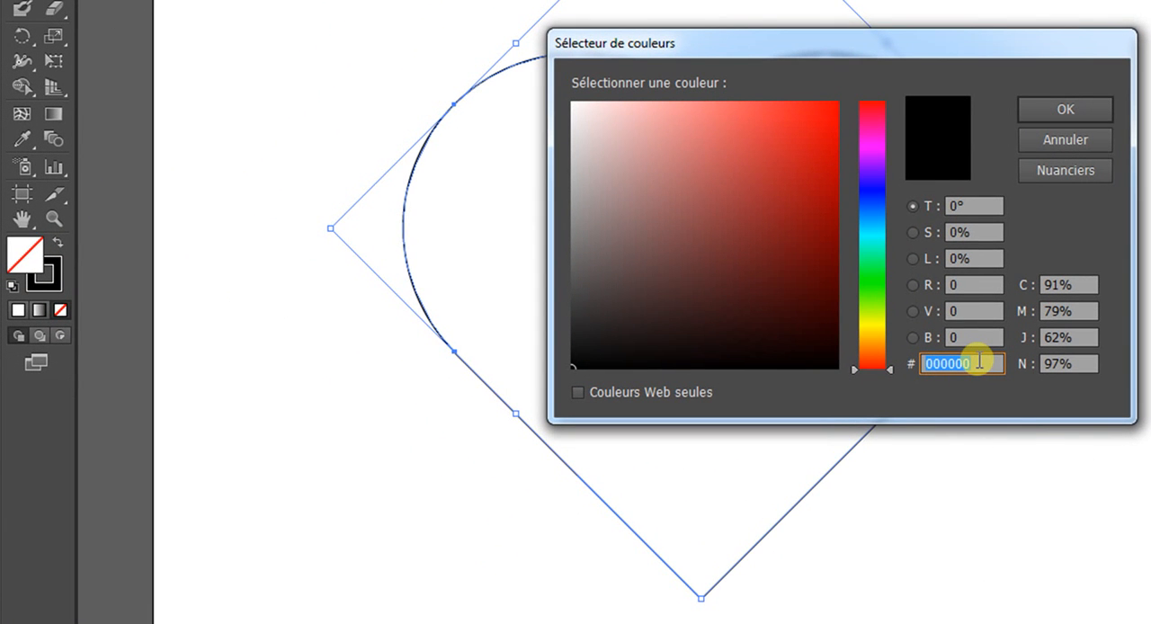
text(E42)
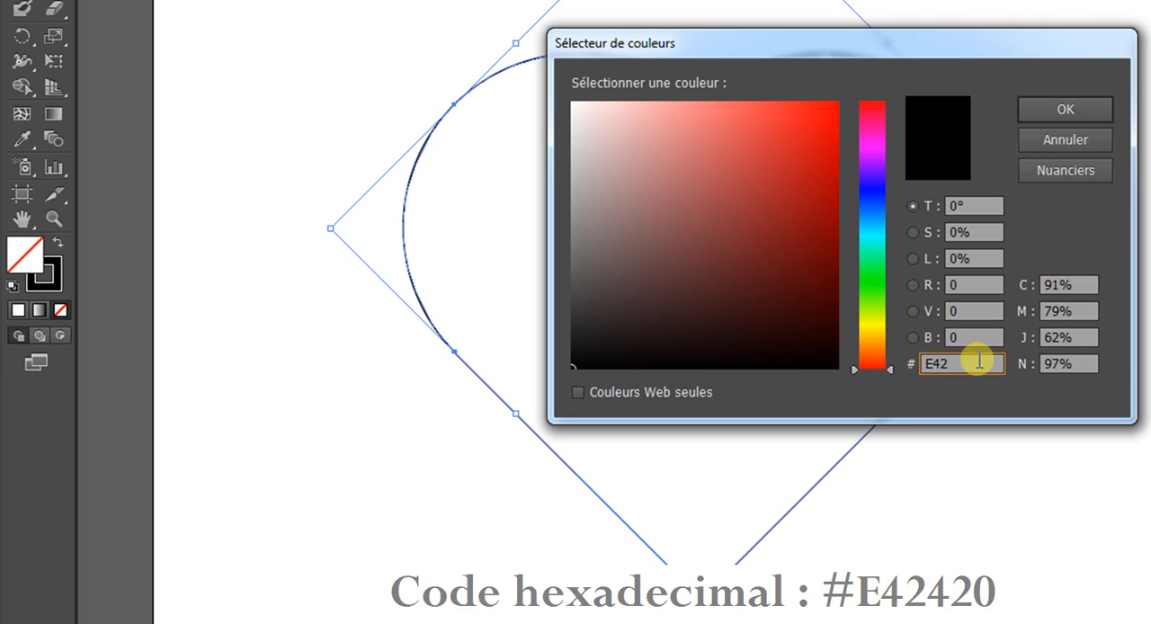
text(420)
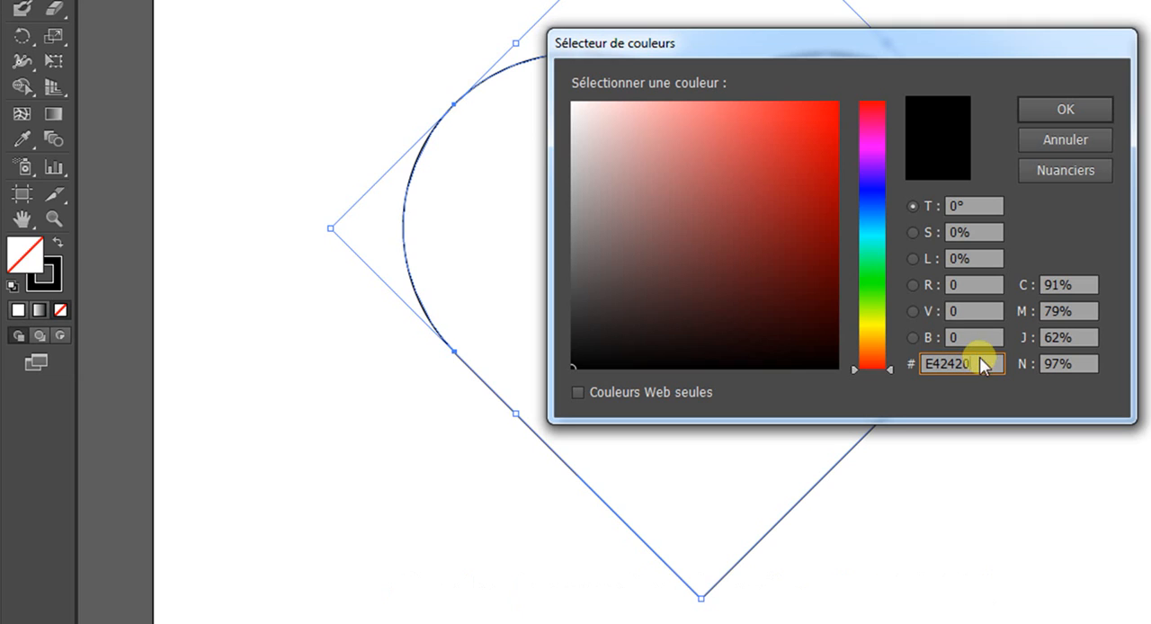
click(1079, 109)
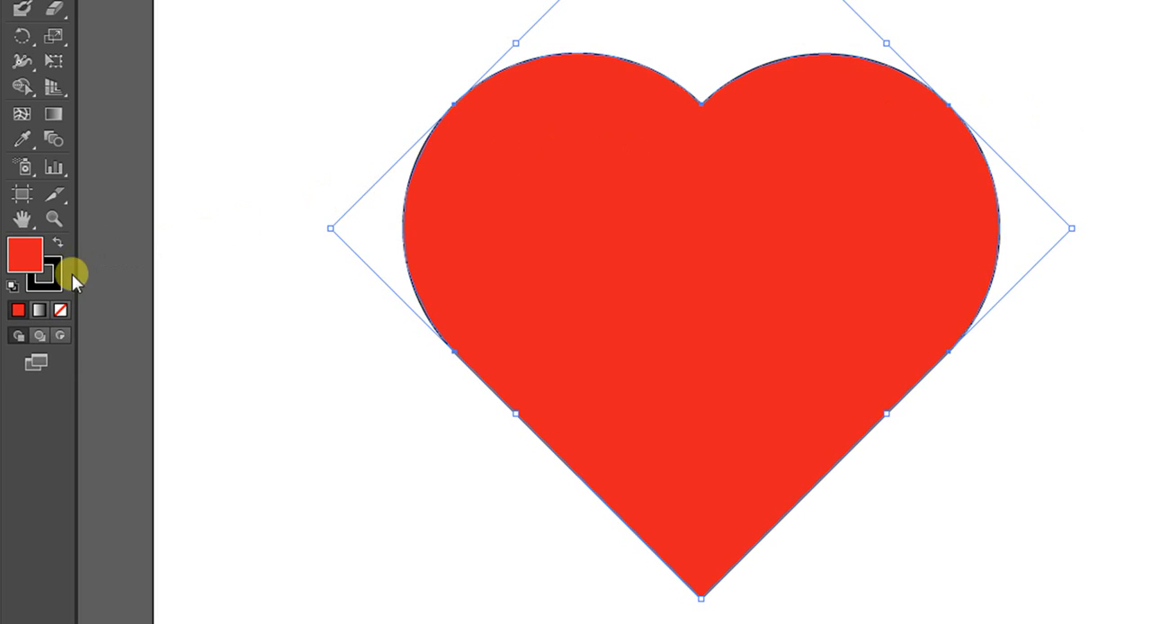
- Set the heart's stroke colour to dark red with the hexadecimal code A31916
double_click(52, 286)
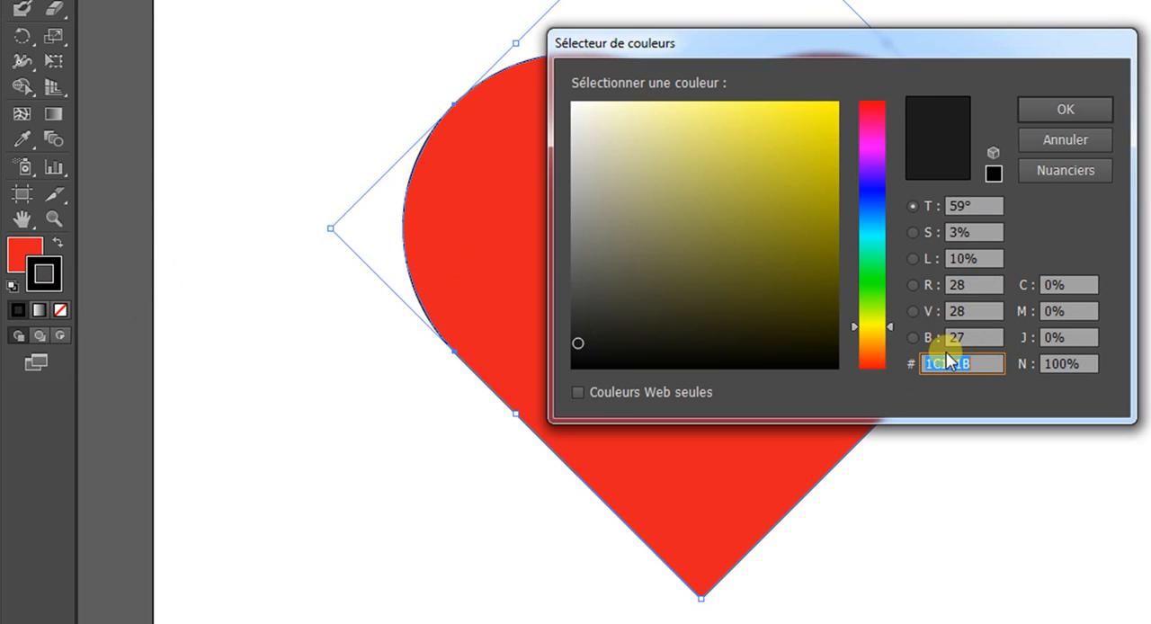
text(A)
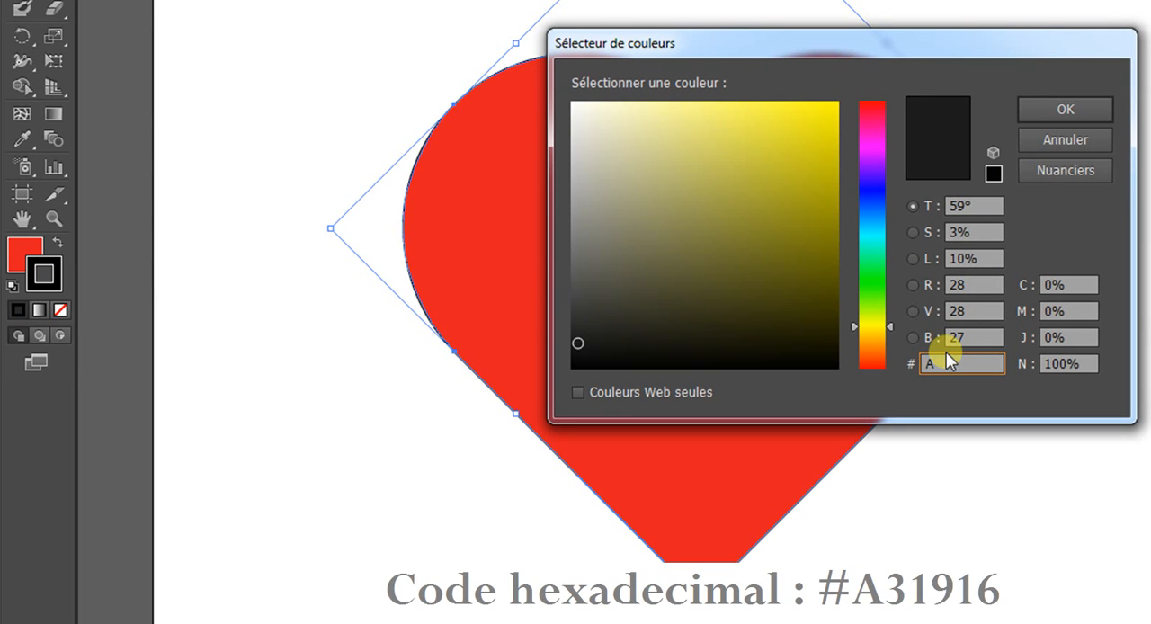
text(31916)
click(1082, 107)
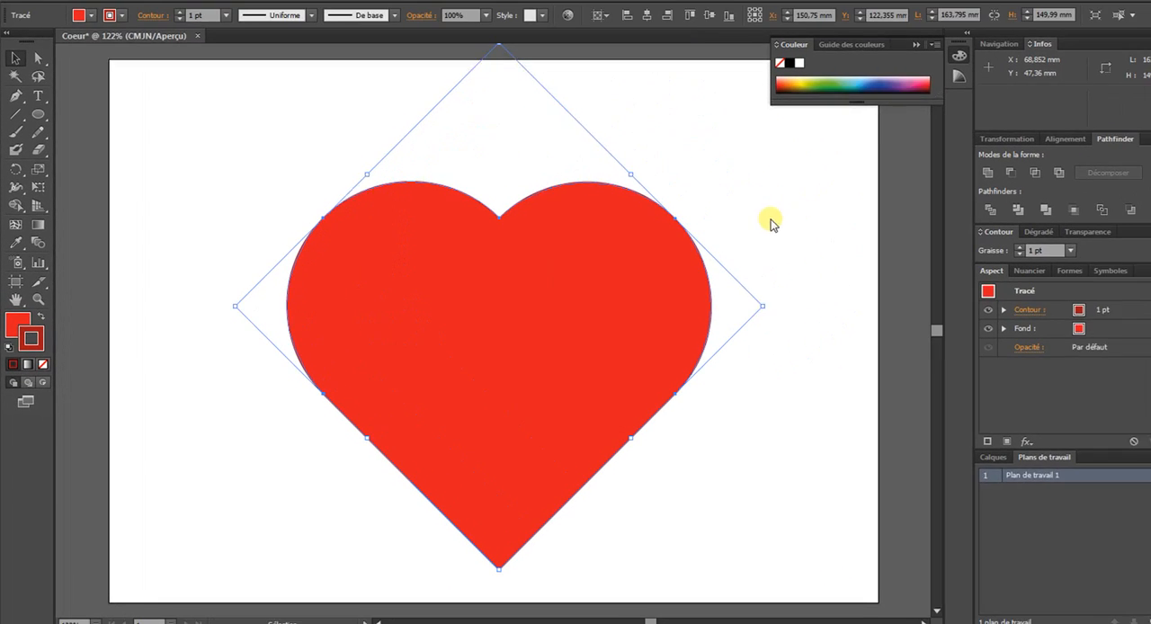
- Set the heart's stroke weight to 10 pt, deselect it, and save the document
click(1071, 250)
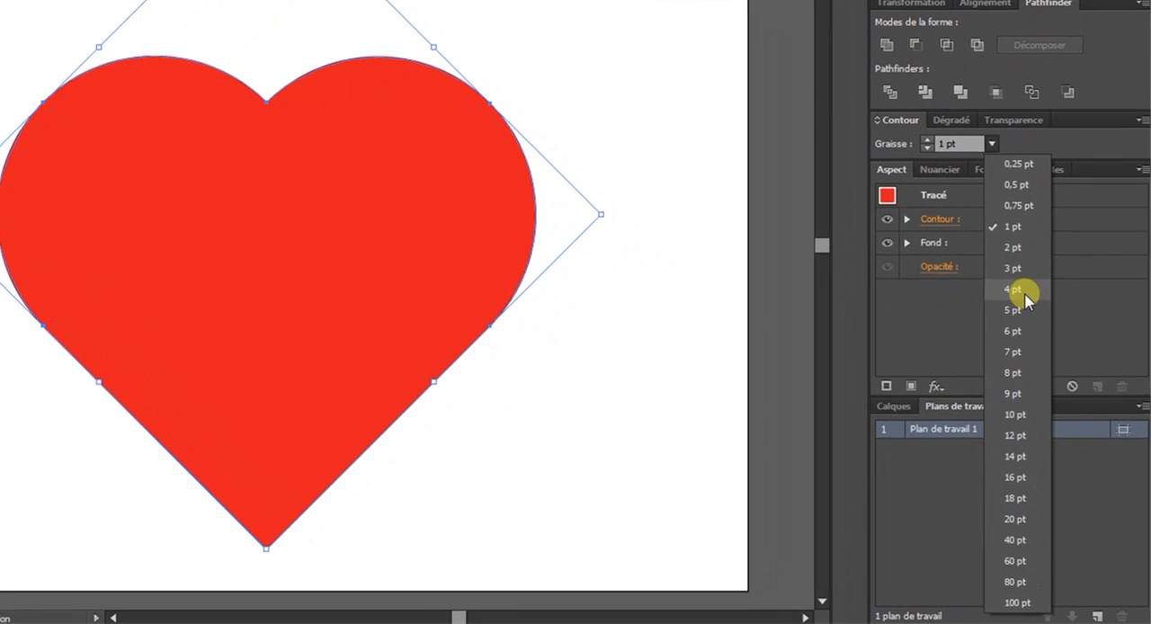
click(1022, 285)
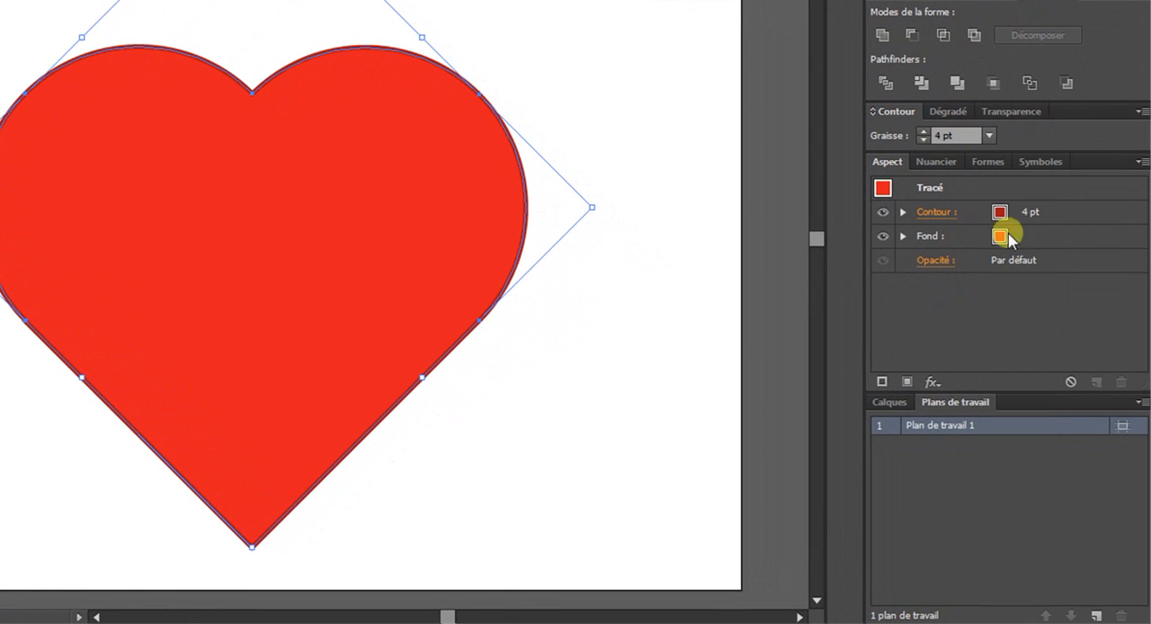
click(990, 135)
click(1023, 402)
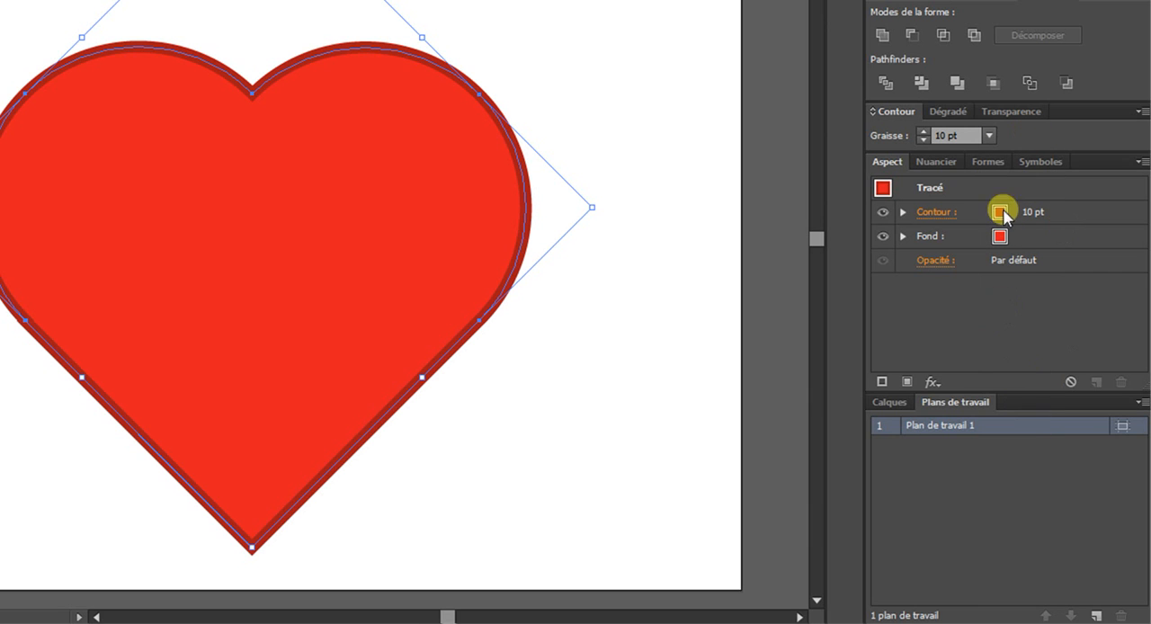
click(594, 272)
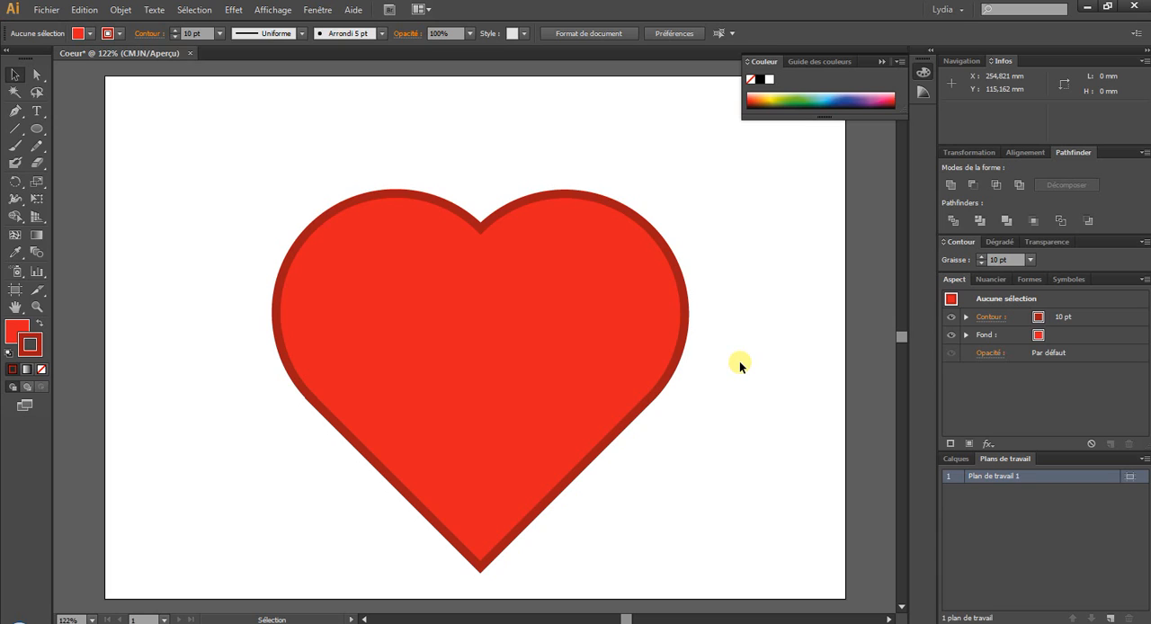
key(ctrl+s)
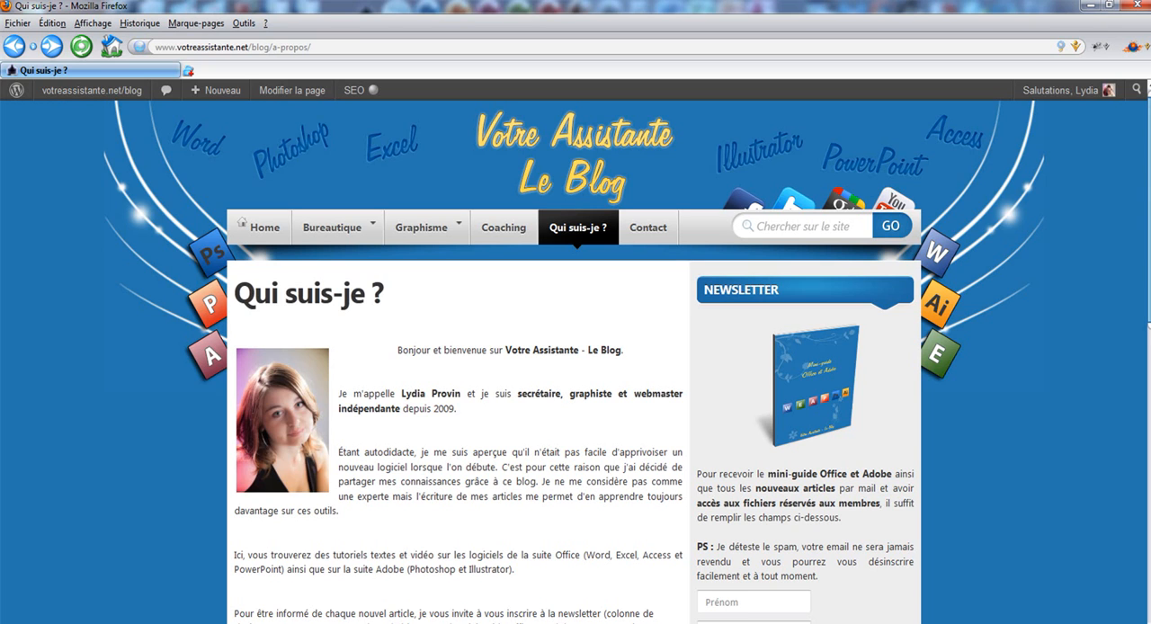
click(766, 600)
scroll(765, 585, down, 2)
click(758, 550)
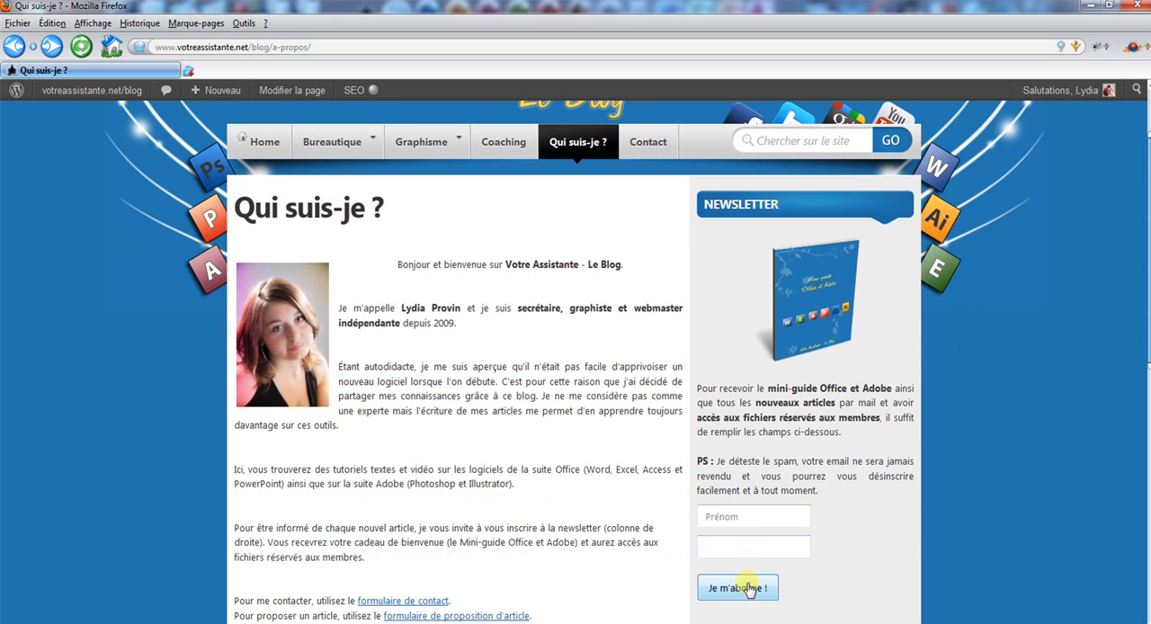